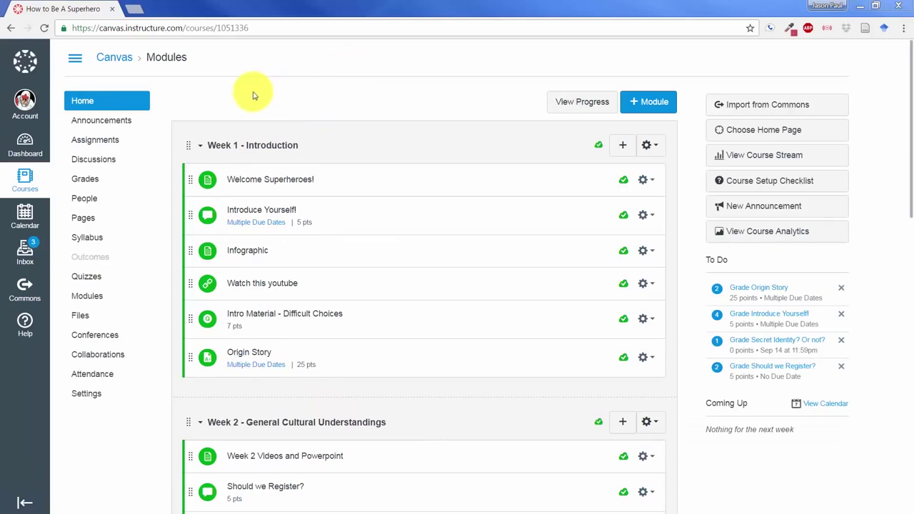
# Begin a new web conference from the course's Conferences page, with BigBlueButton as its type
pyautogui.click(100, 336)
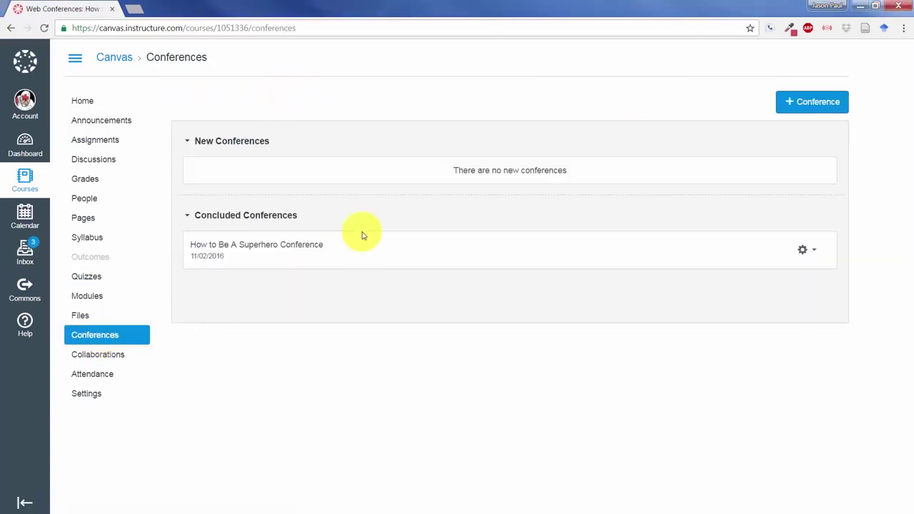
pyautogui.click(815, 105)
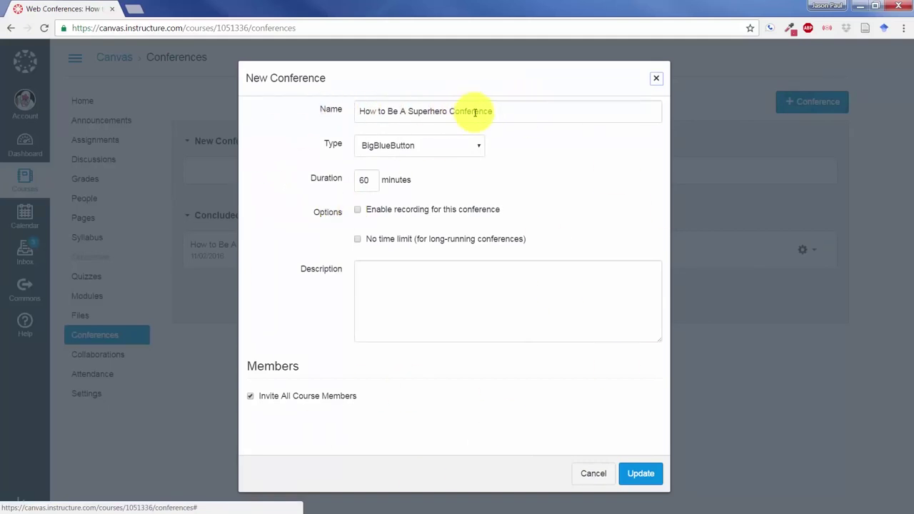
pyautogui.click(433, 145)
pyautogui.click(418, 163)
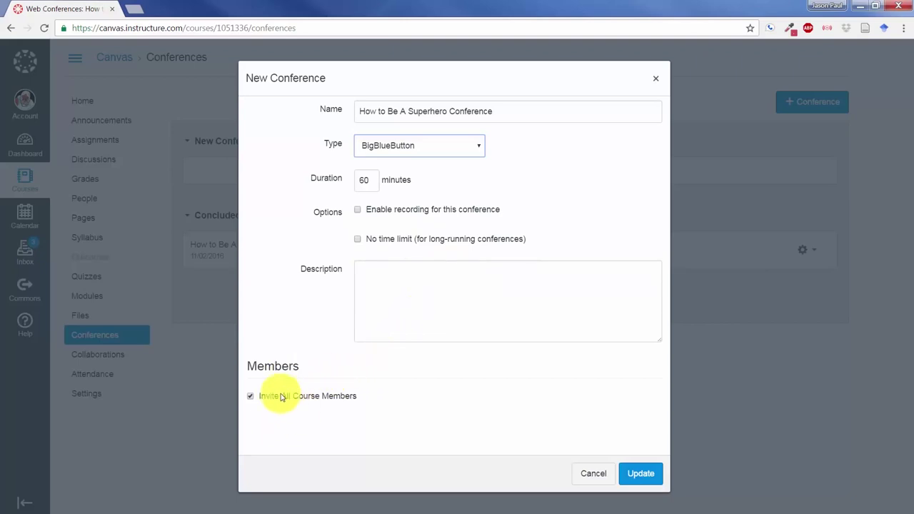
# Turn off Invite All Course Members to view the individual member list, and turn it back on
pyautogui.click(419, 286)
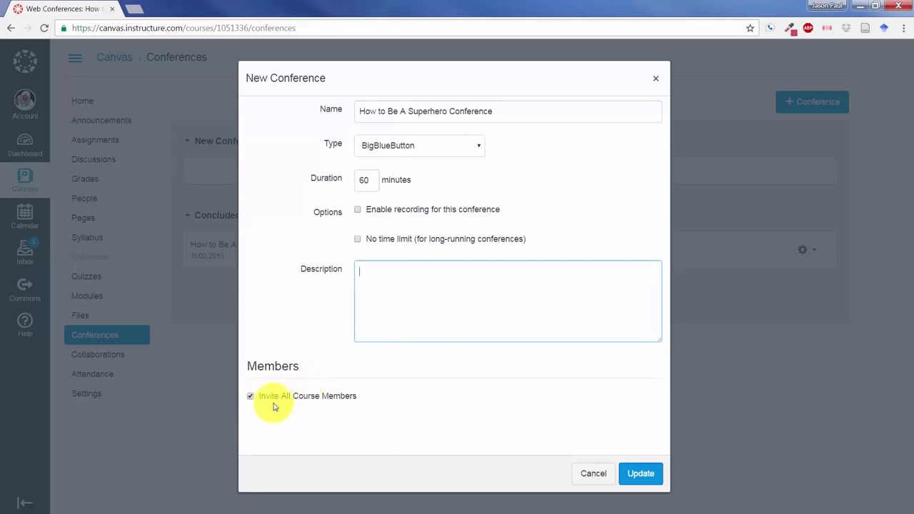
pyautogui.click(275, 396)
pyautogui.scroll(-1, 414, 400)
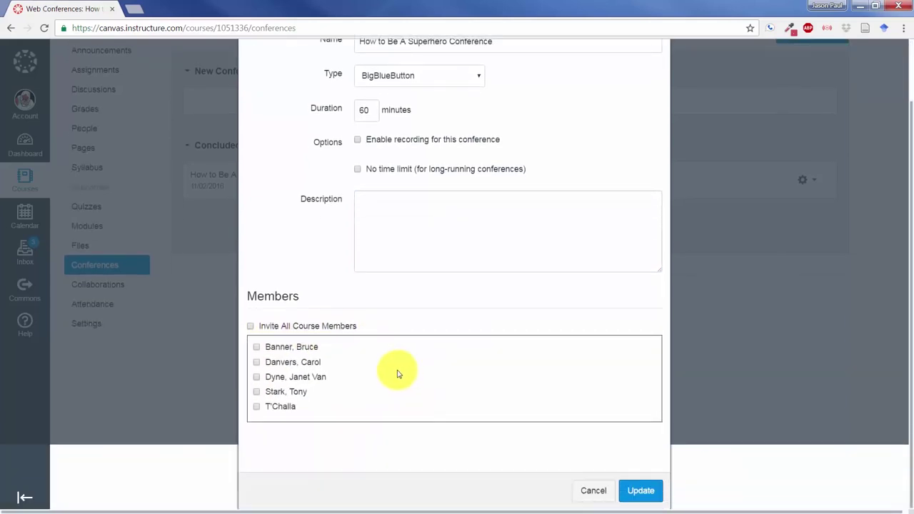
pyautogui.scroll(1, 418, 363)
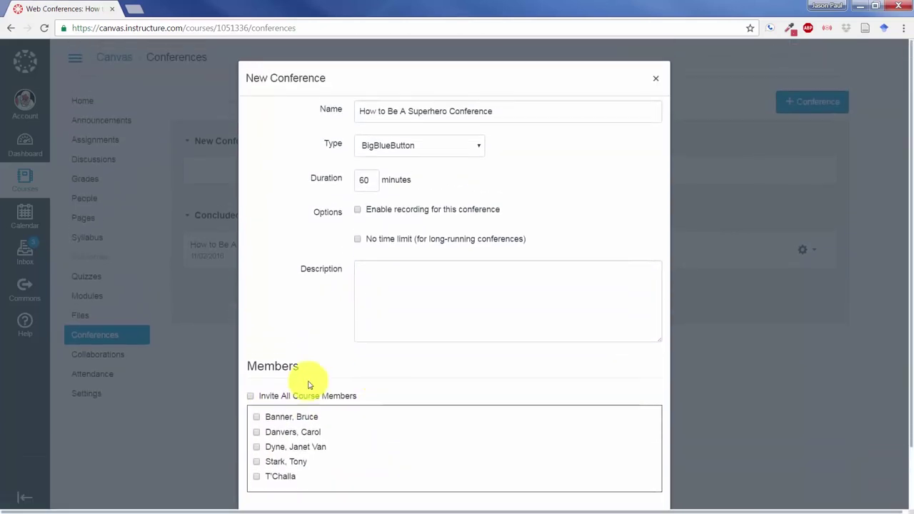
pyautogui.click(251, 397)
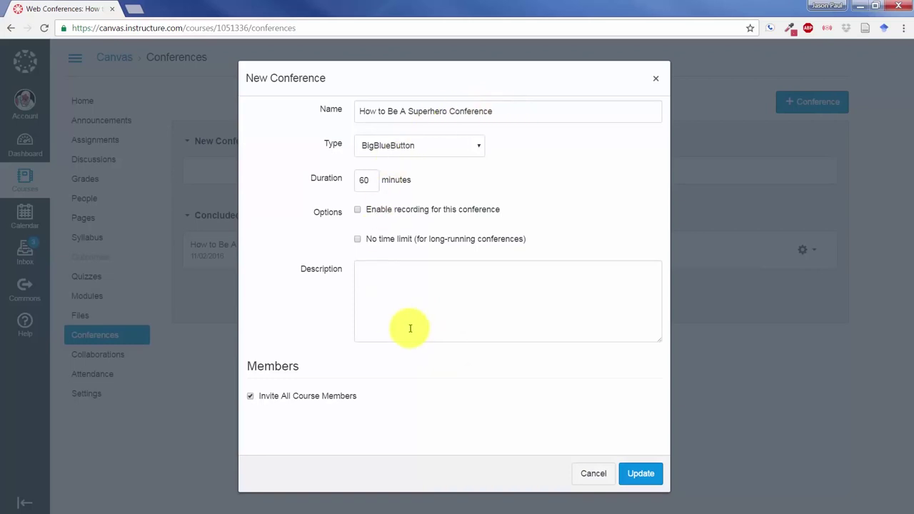
# Enable recording for the new conference and save it
pyautogui.click(358, 211)
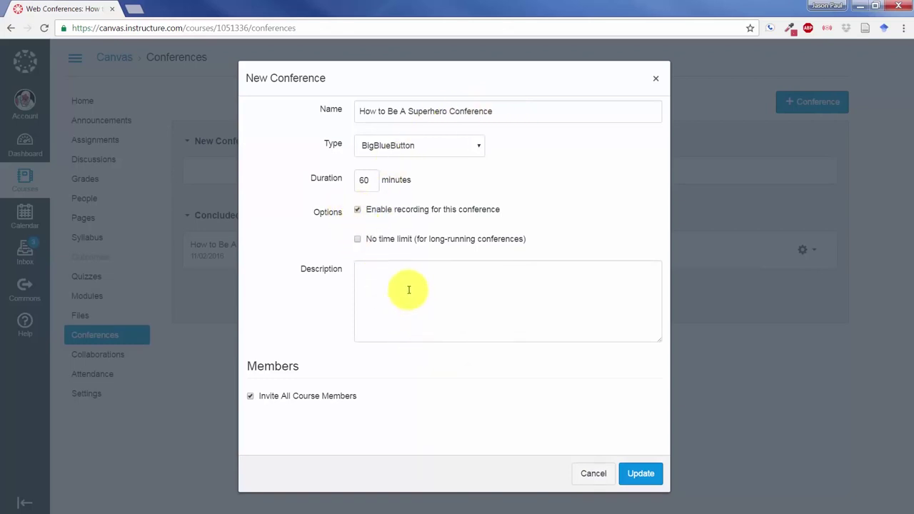
pyautogui.click(644, 475)
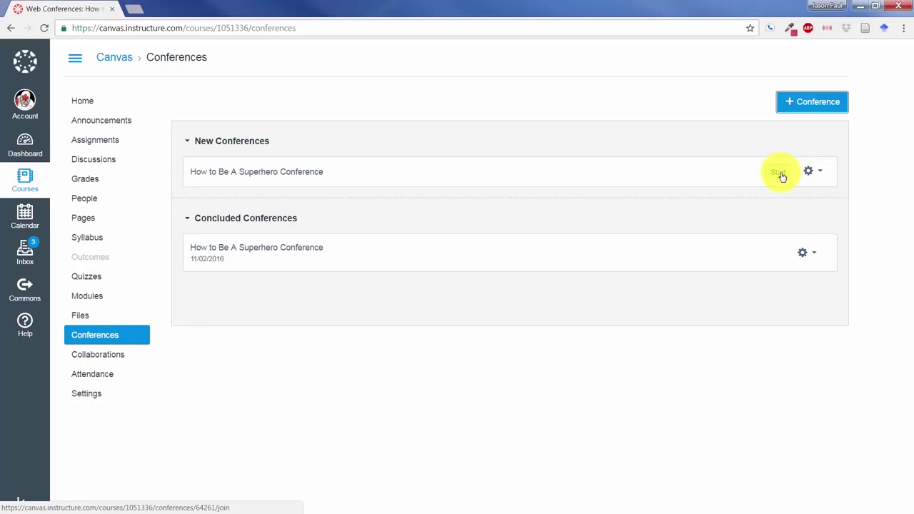
pyautogui.click(811, 172)
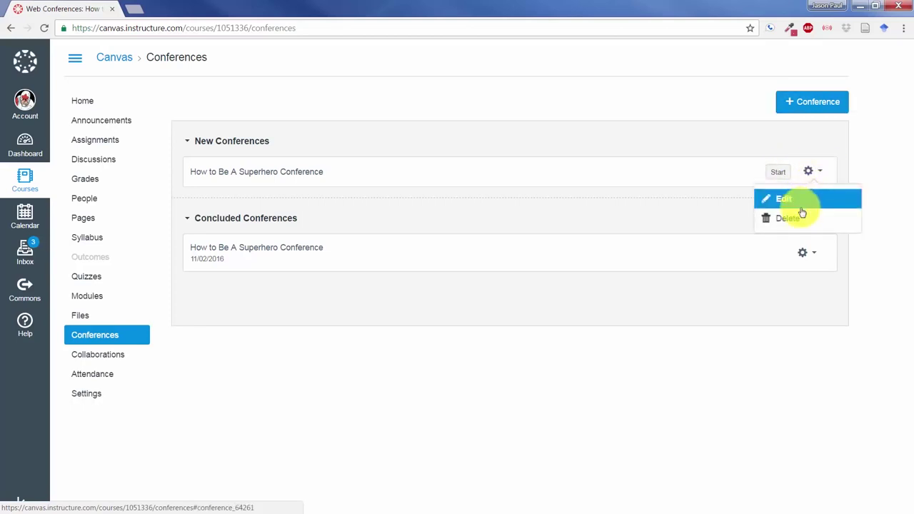
pyautogui.click(770, 151)
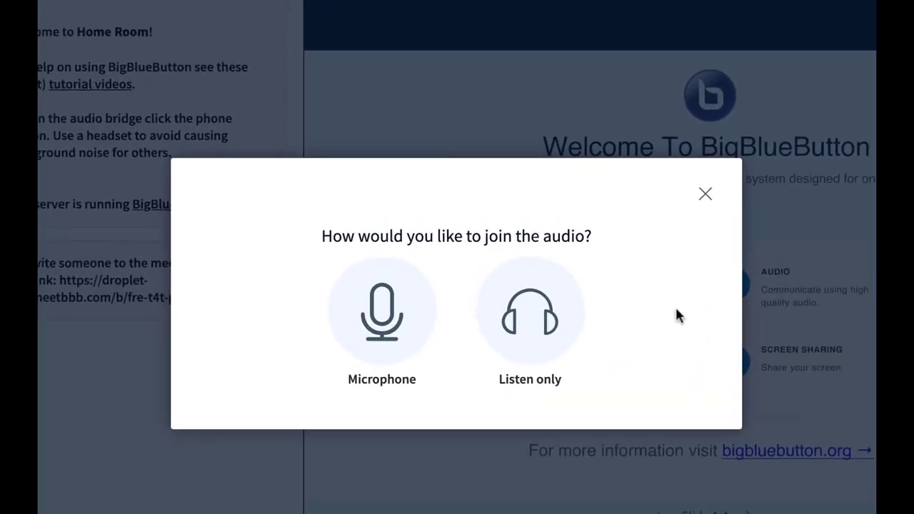
# Join the session audio with the microphone by confirming the echo test, and mute your own microphone
pyautogui.click(395, 300)
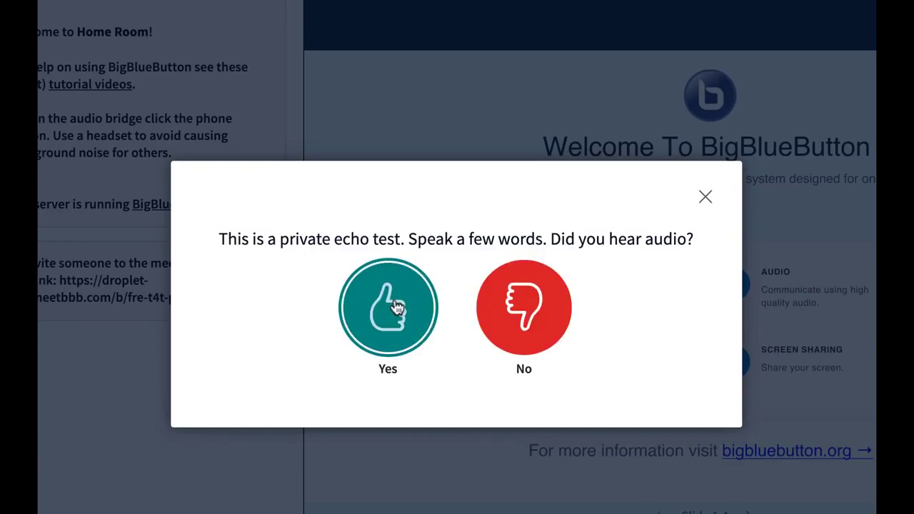
pyautogui.click(397, 306)
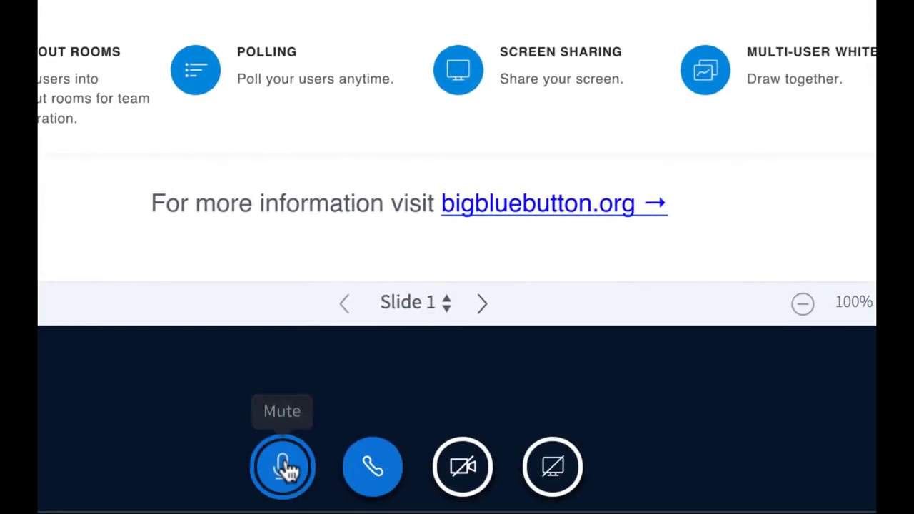
pyautogui.click(283, 467)
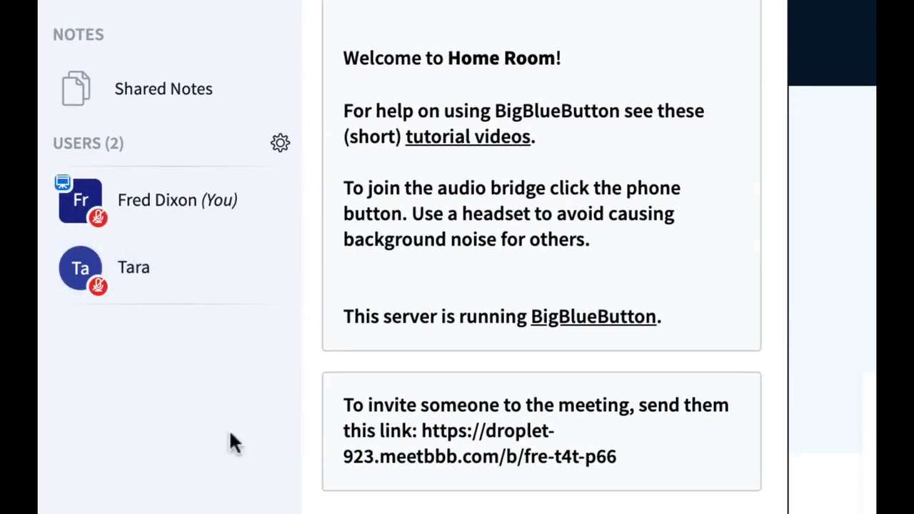
# Mute the other participant in the user list and clear all users' status icons
pyautogui.click(166, 282)
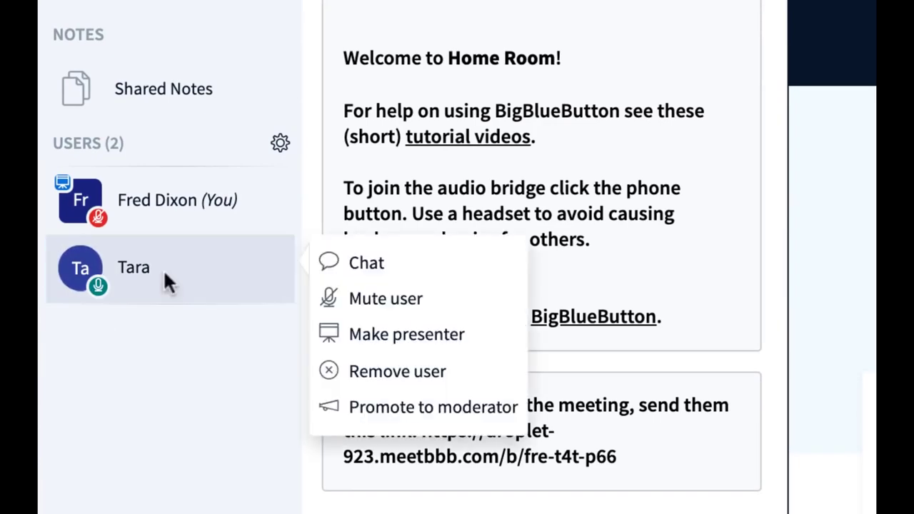
pyautogui.click(386, 300)
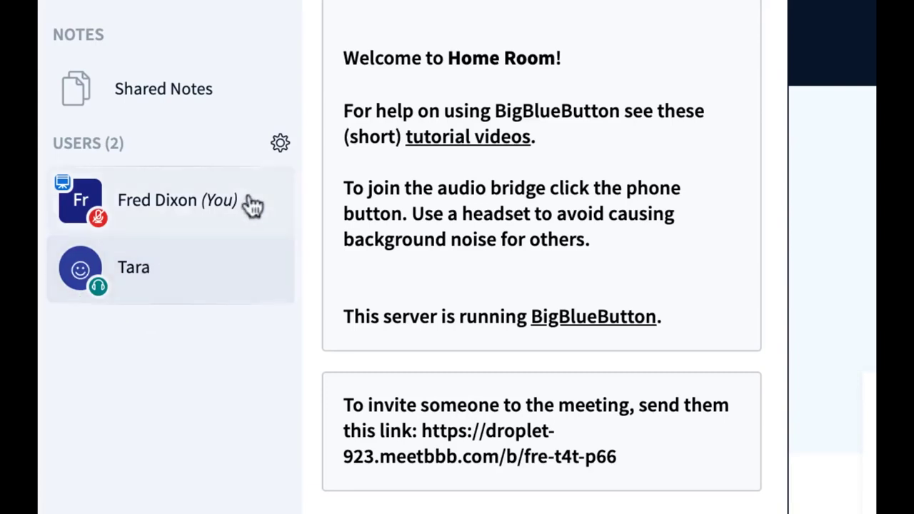
pyautogui.click(286, 143)
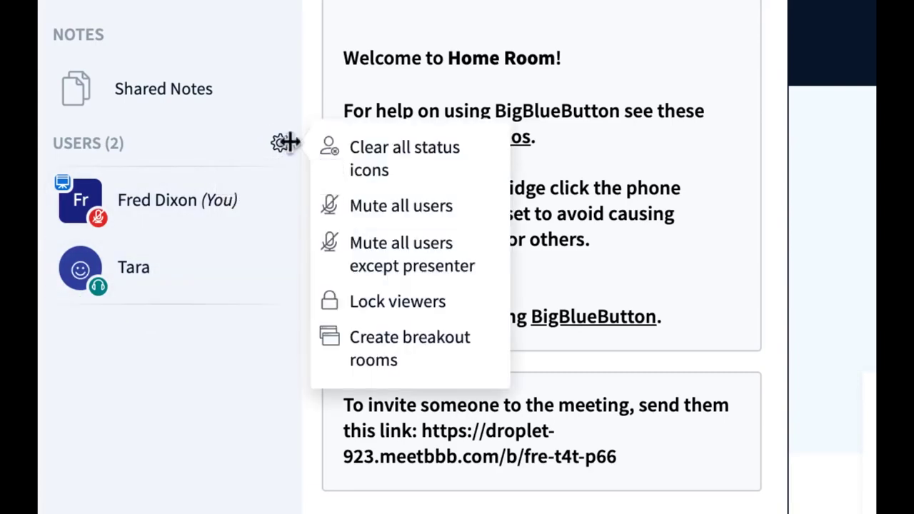
pyautogui.click(386, 163)
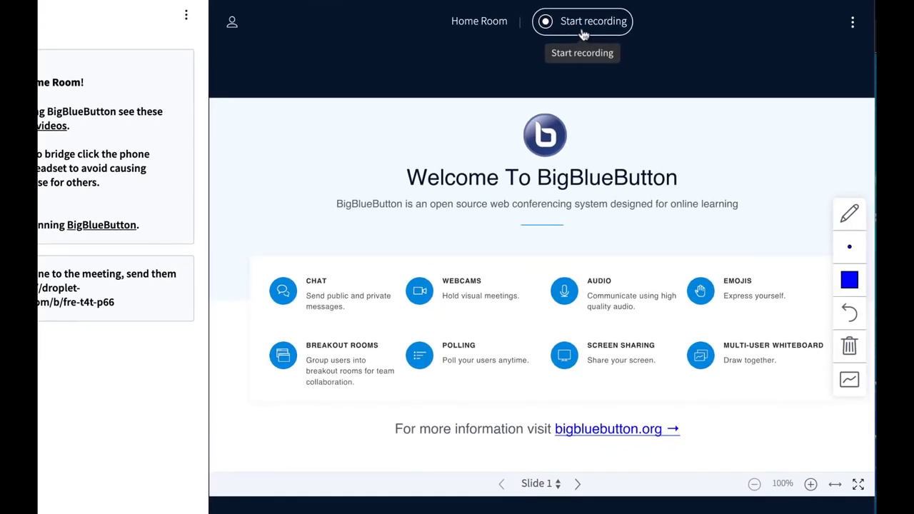
# Start recording the Home Room session, and pause the recording
pyautogui.click(583, 32)
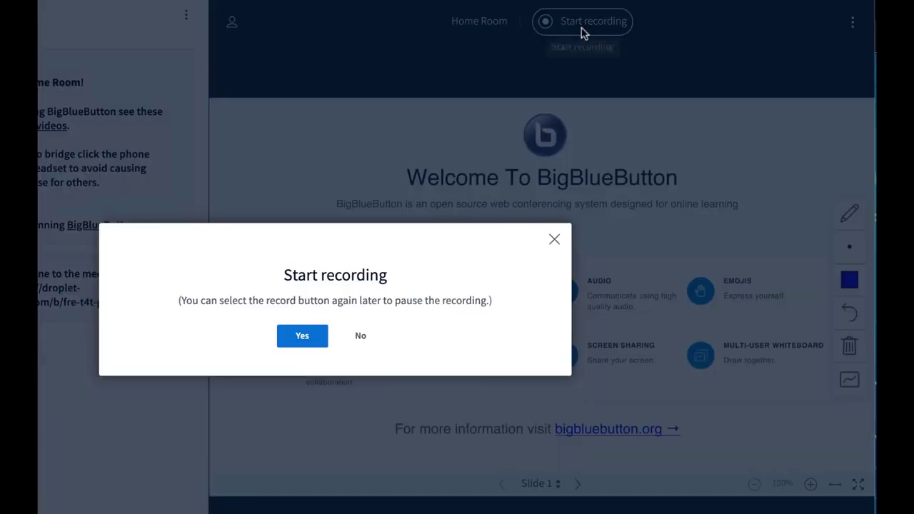
pyautogui.click(300, 337)
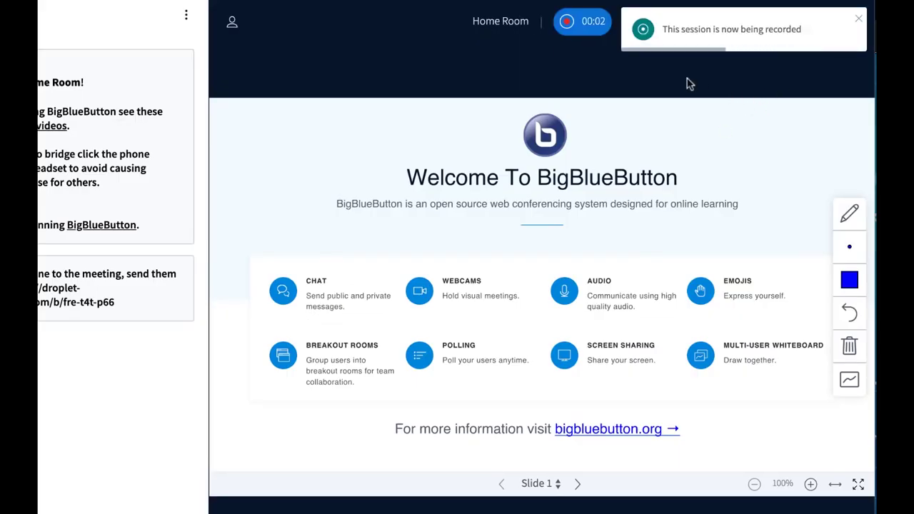
pyautogui.click(587, 30)
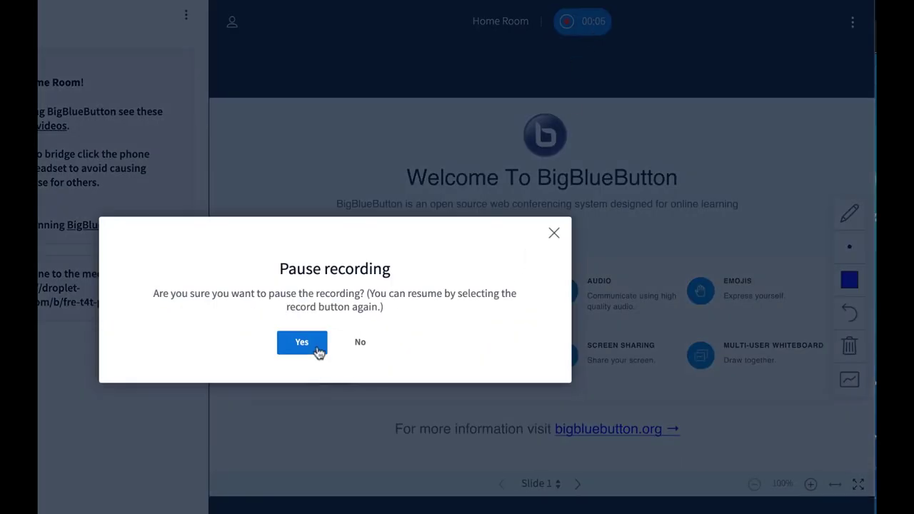
pyautogui.click(317, 345)
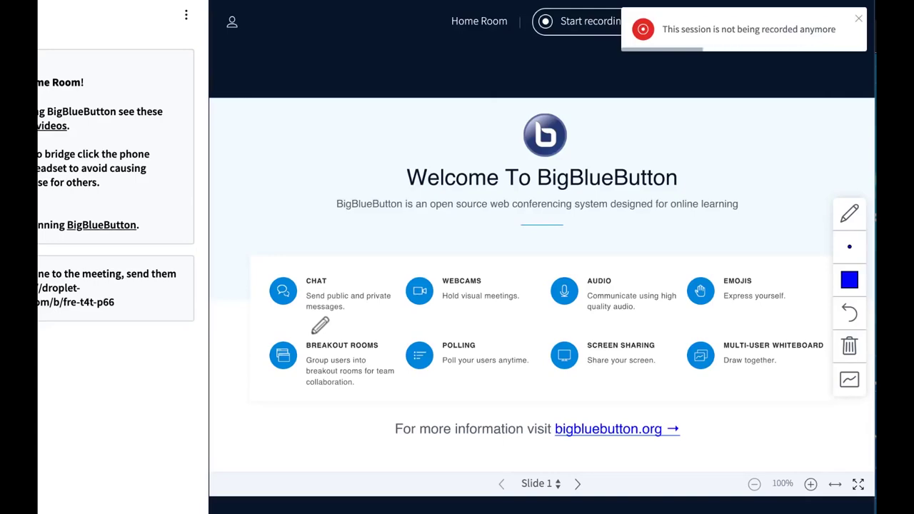
# Lock the webcam, microphone, public chat and private chat features for viewers
pyautogui.click(199, 158)
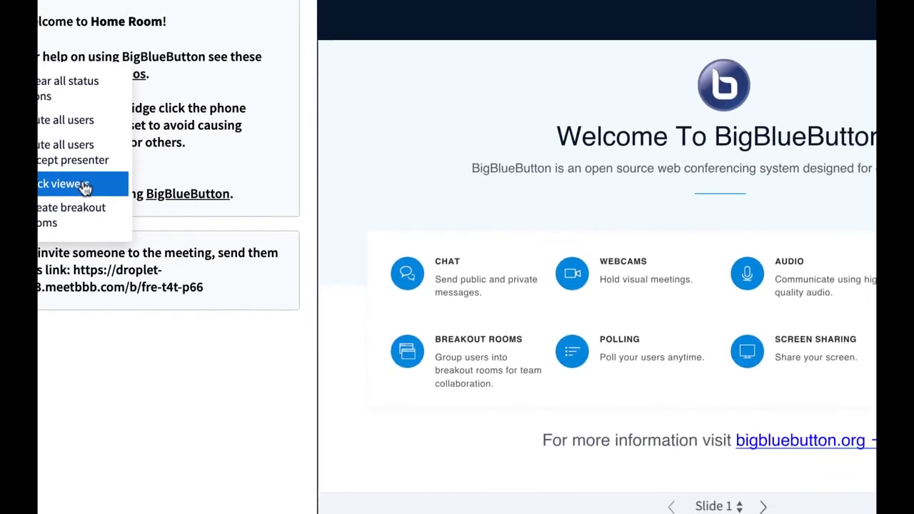
pyautogui.click(305, 268)
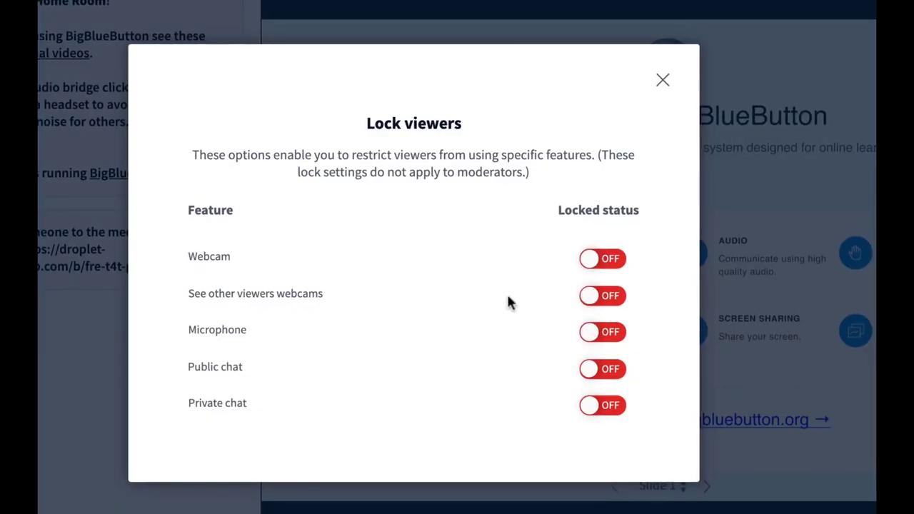
pyautogui.click(607, 260)
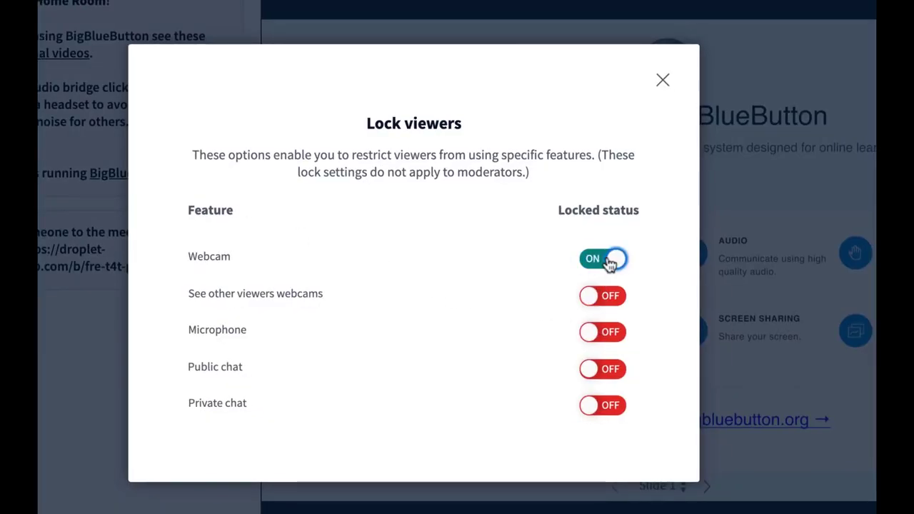
pyautogui.click(605, 335)
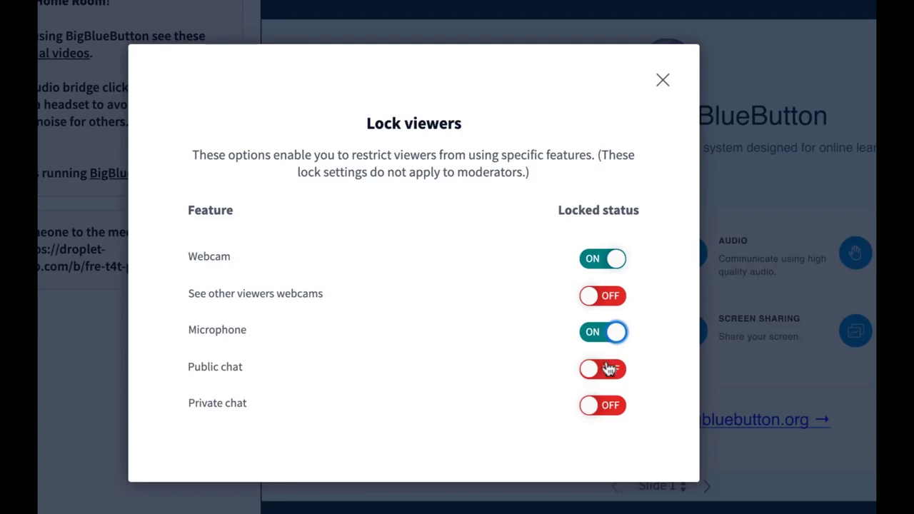
pyautogui.click(607, 369)
pyautogui.click(605, 407)
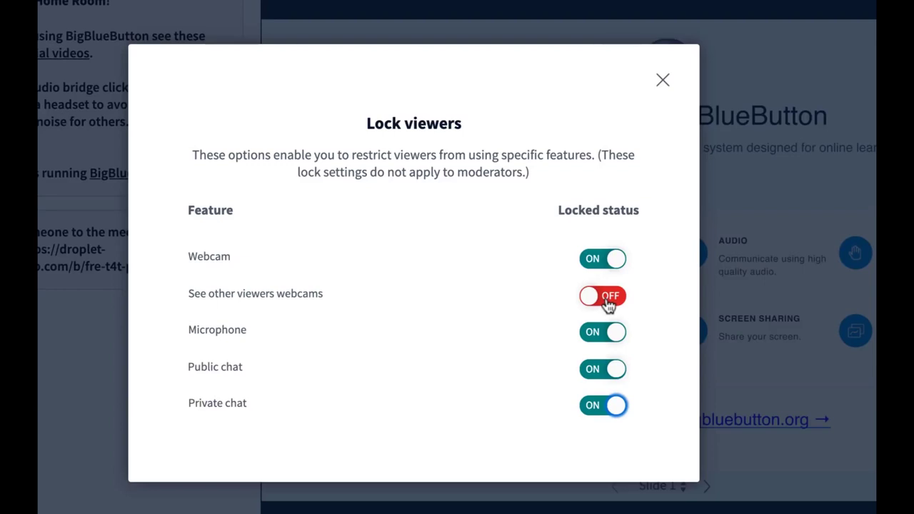
pyautogui.click(661, 80)
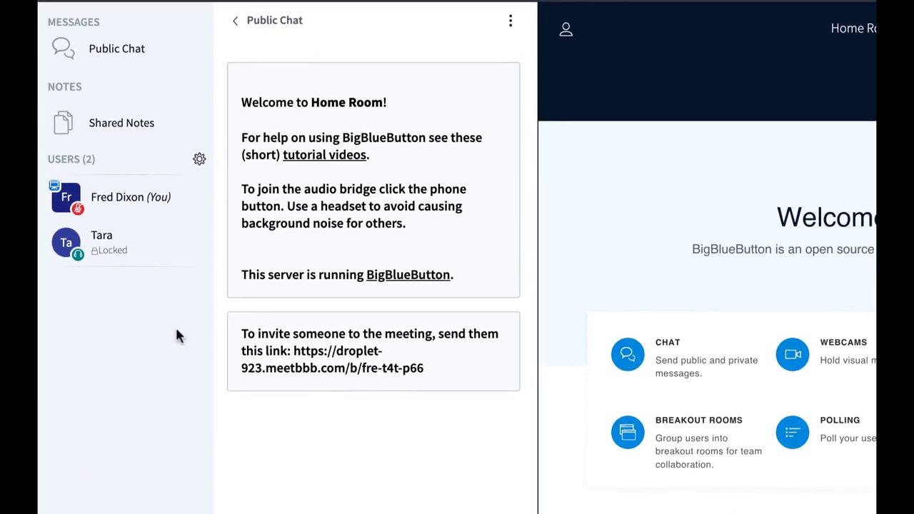
# Unlock the webcam, microphone, public chat and private chat for viewers, and close the lock settings
pyautogui.click(107, 264)
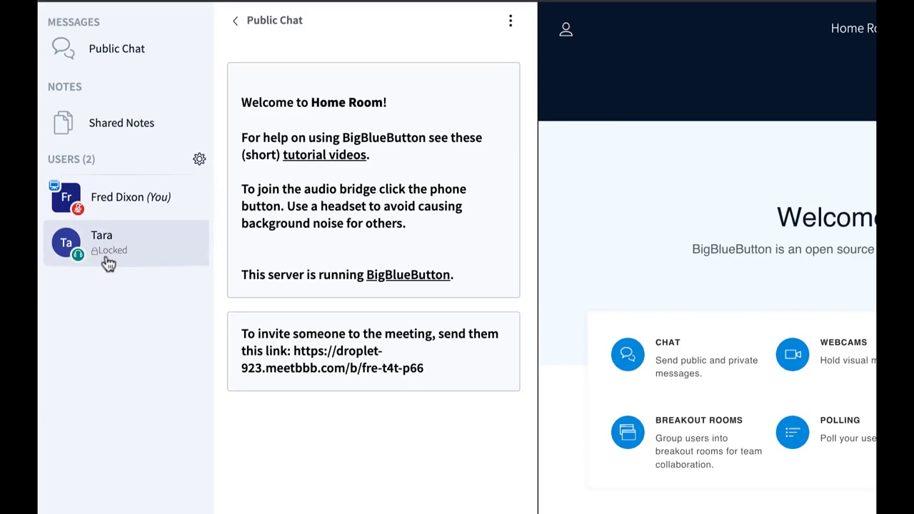
pyautogui.click(199, 159)
pyautogui.click(271, 264)
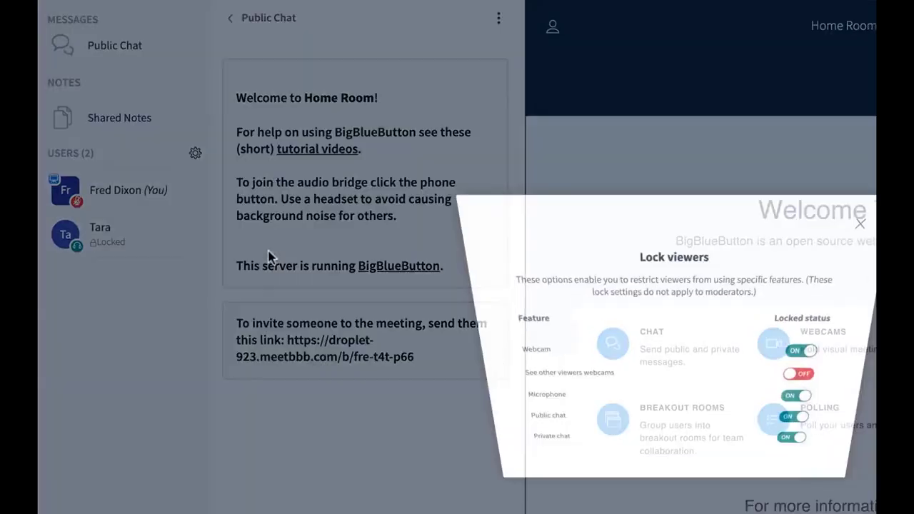
pyautogui.click(728, 282)
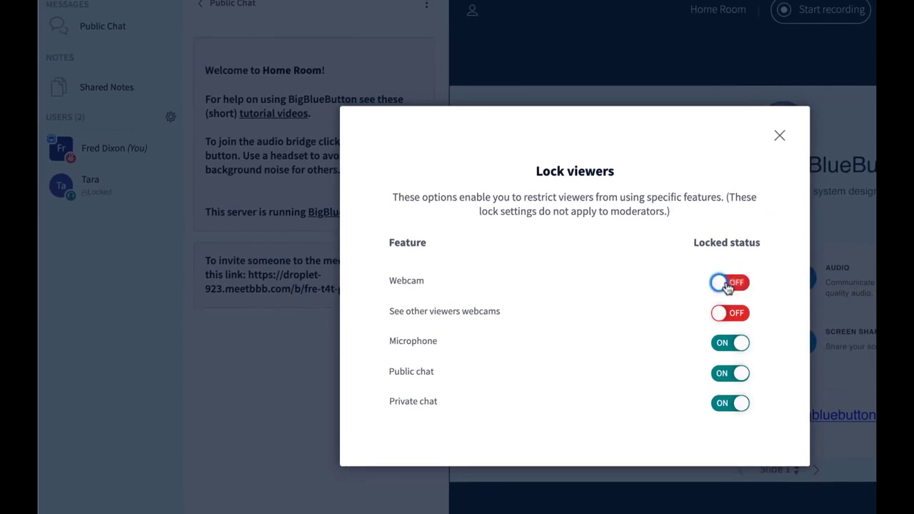
pyautogui.click(728, 343)
pyautogui.click(729, 372)
pyautogui.click(728, 404)
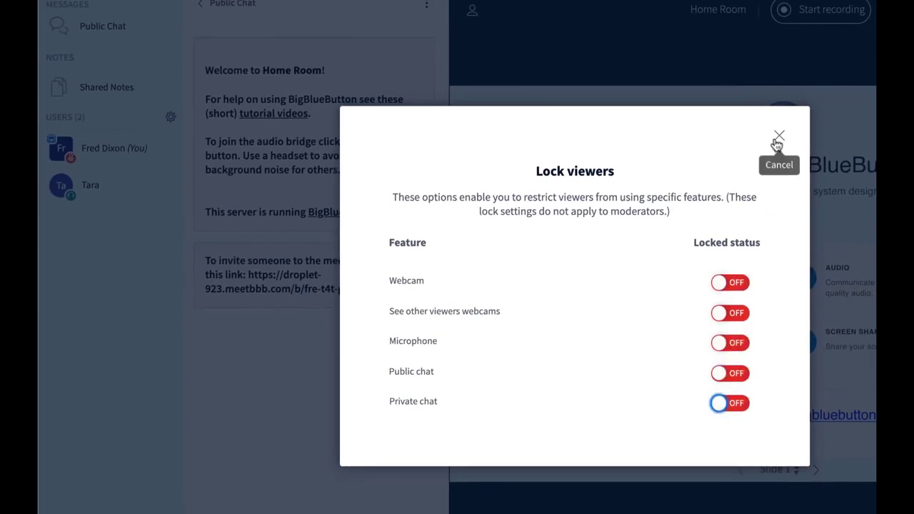
pyautogui.click(778, 135)
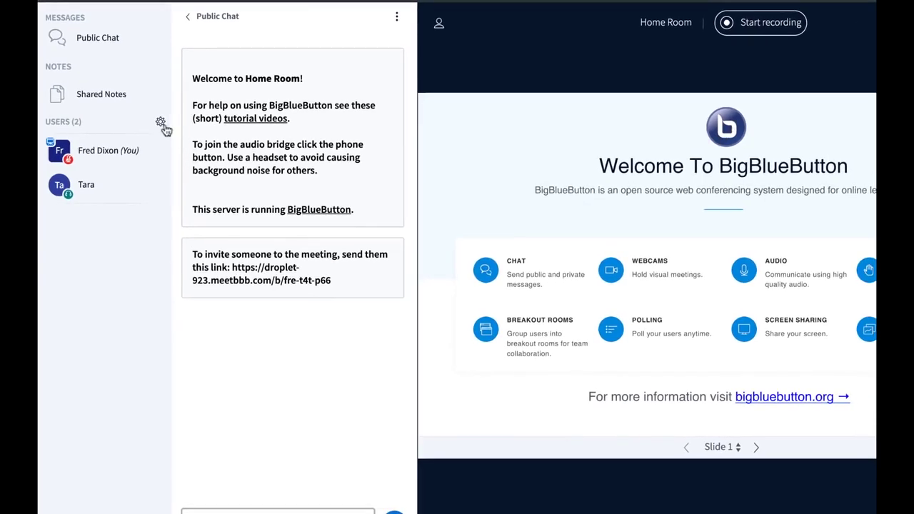
# Begin setting up breakout rooms for the session and assign the unassigned participant to Room 1
pyautogui.click(161, 123)
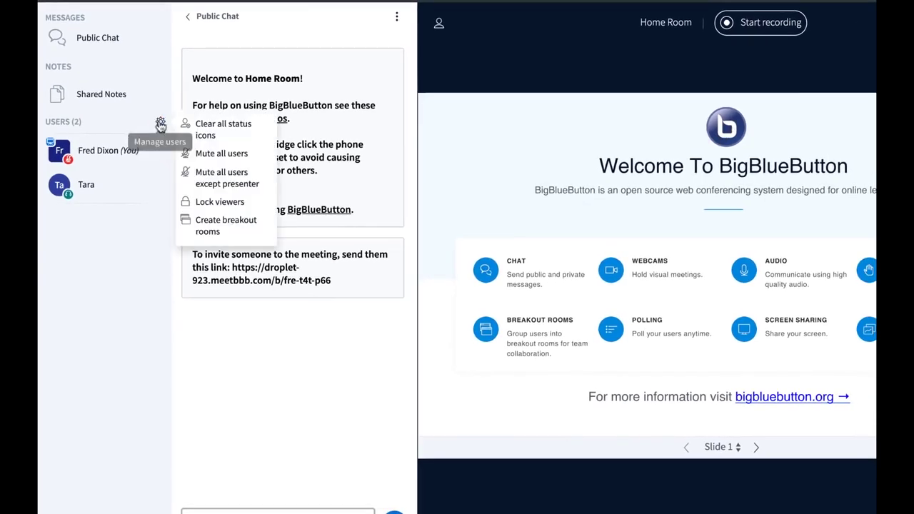
pyautogui.click(222, 226)
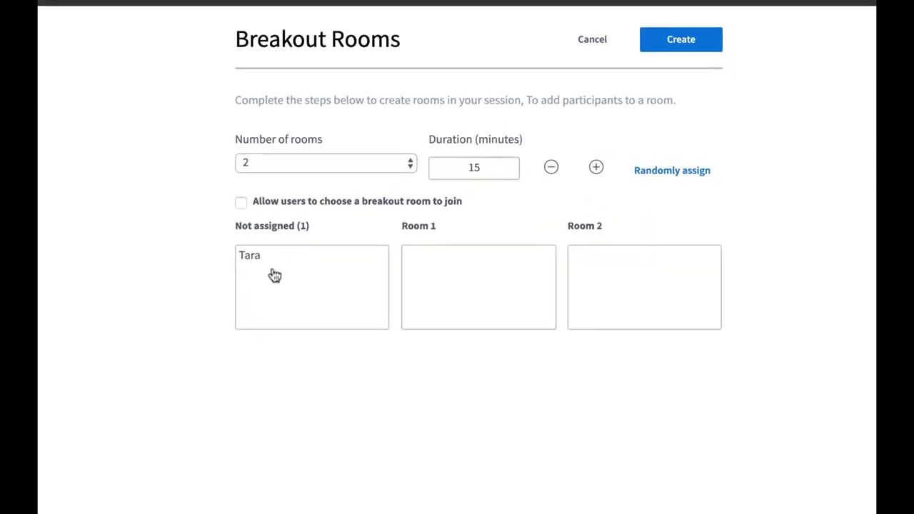
pyautogui.moveTo(252, 259); pyautogui.dragTo(396, 274)
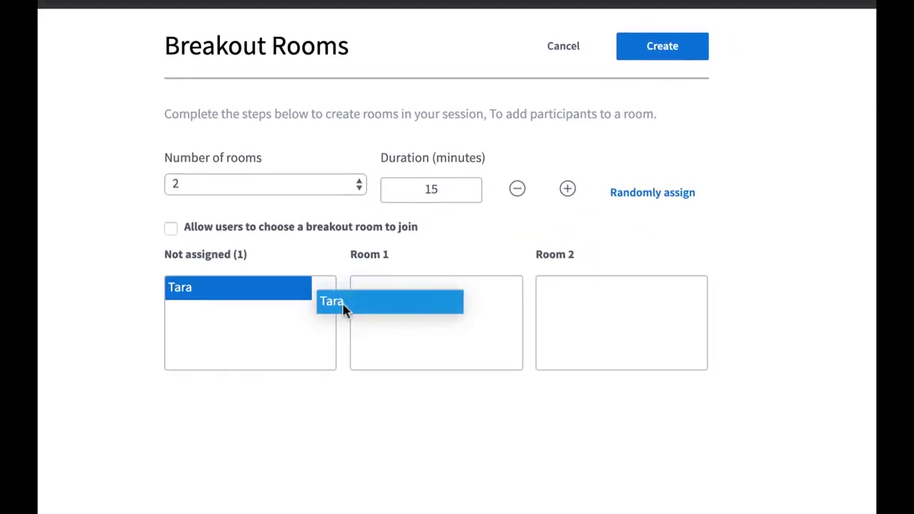
pyautogui.moveTo(344, 309); pyautogui.dragTo(408, 310)
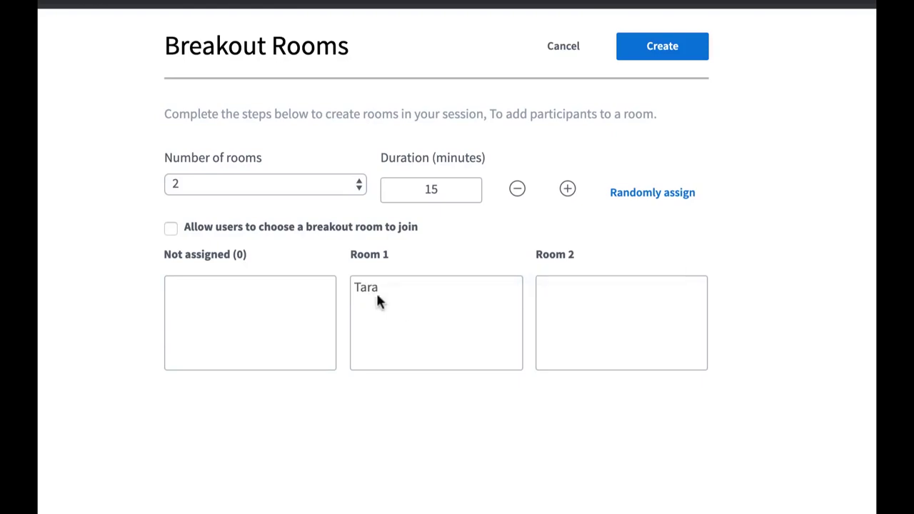
# Keep the number of breakout rooms at 2, set their duration to 5 minutes, and create them
pyautogui.click(223, 186)
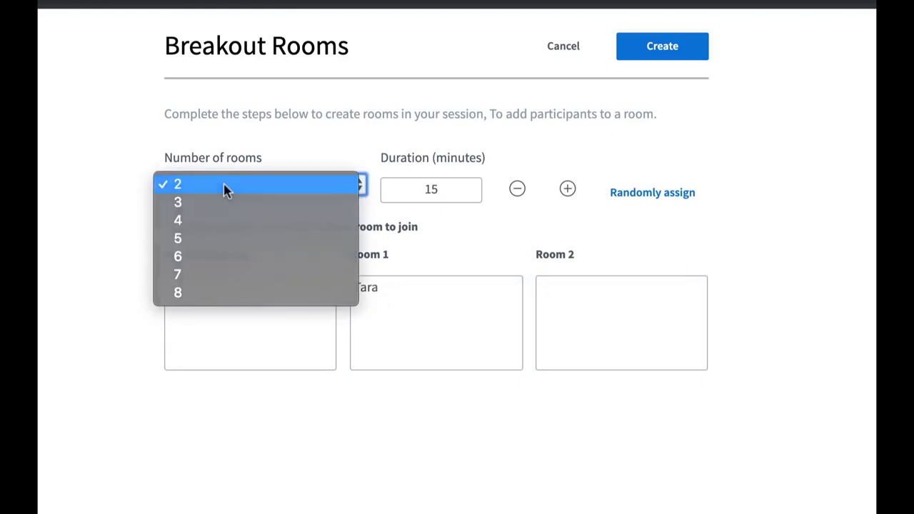
pyautogui.click(224, 187)
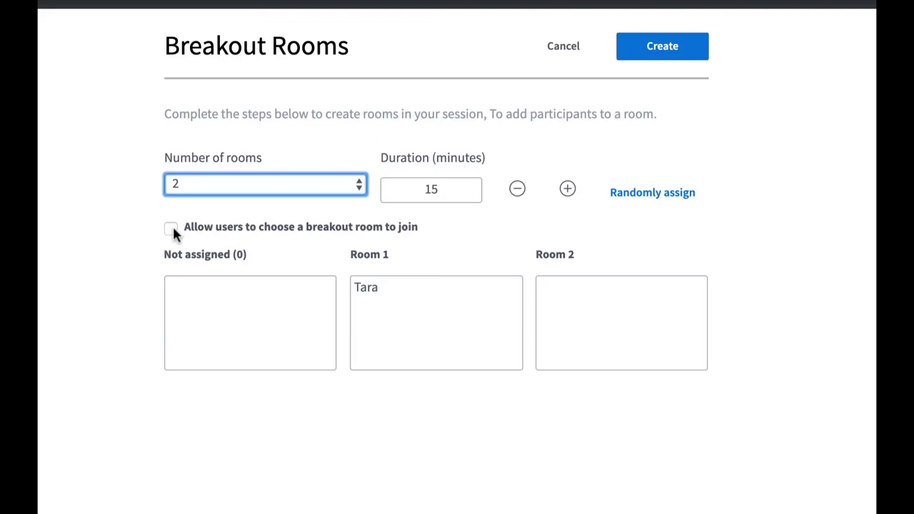
pyautogui.doubleClick(434, 190)
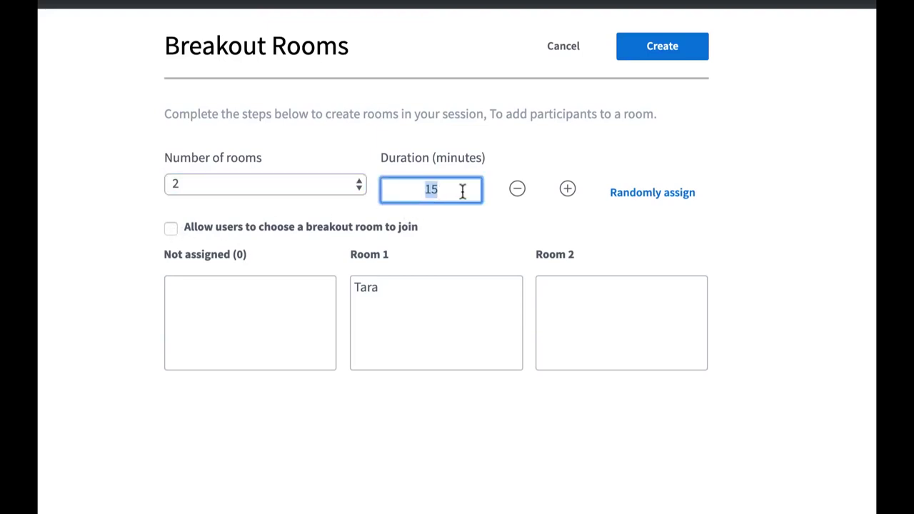
pyautogui.write('5')
pyautogui.click(699, 48)
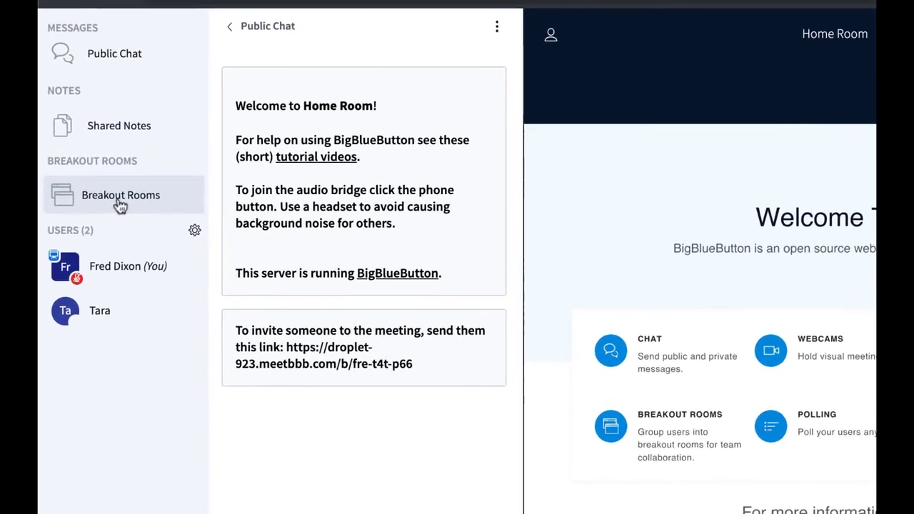
# Join breakout Room 1 without connecting audio, and leave it by closing its browser tab
pyautogui.click(119, 206)
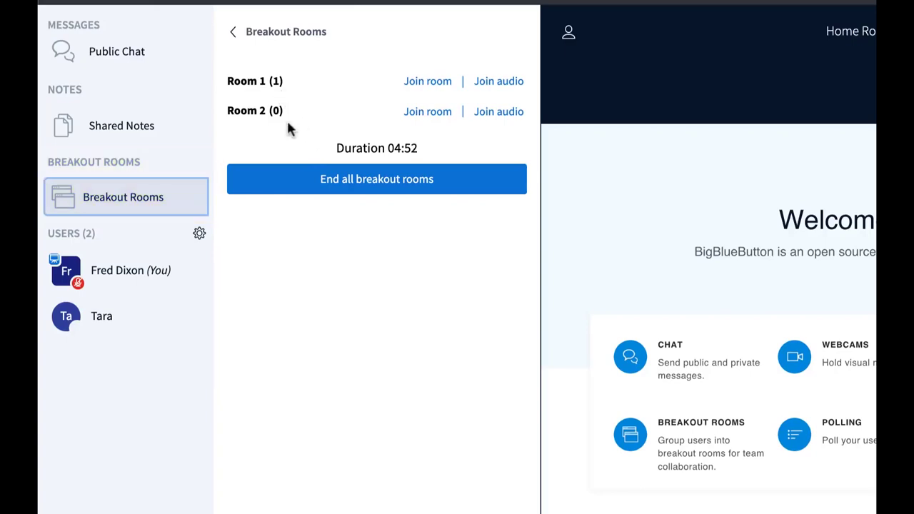
pyautogui.click(516, 95)
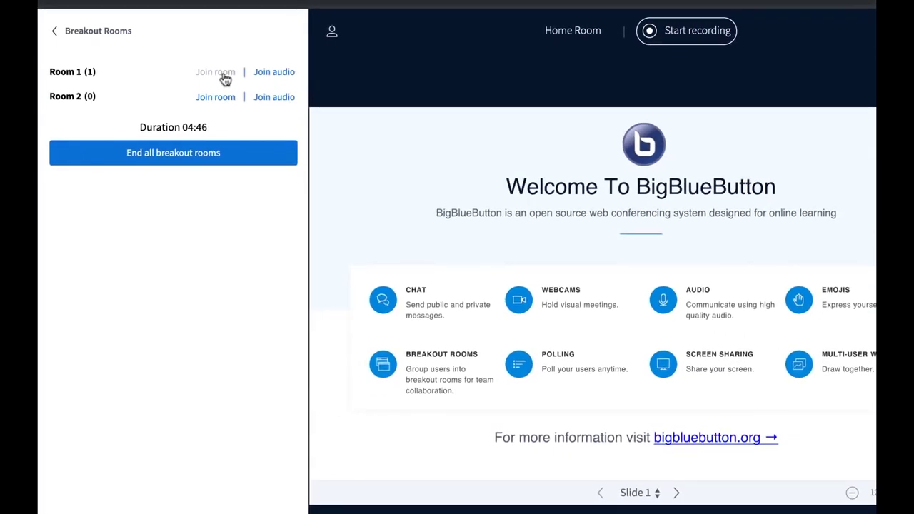
pyautogui.click(224, 75)
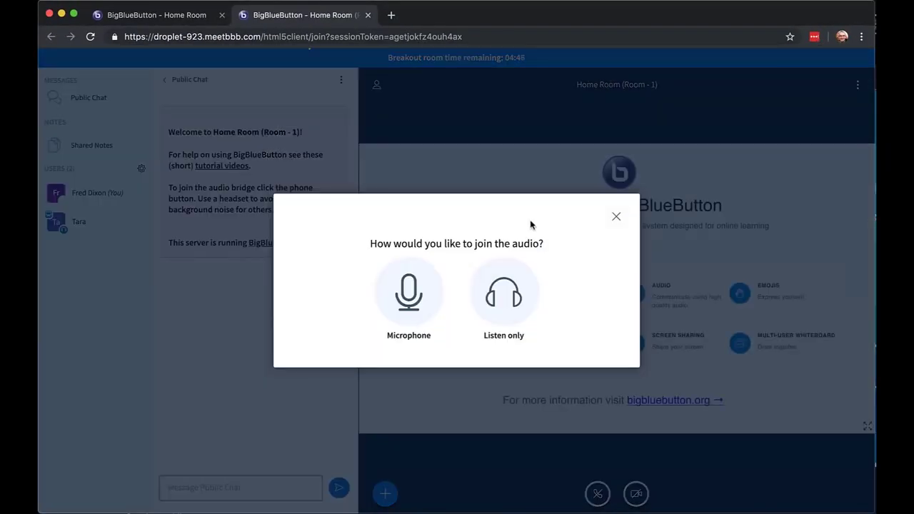
pyautogui.click(615, 217)
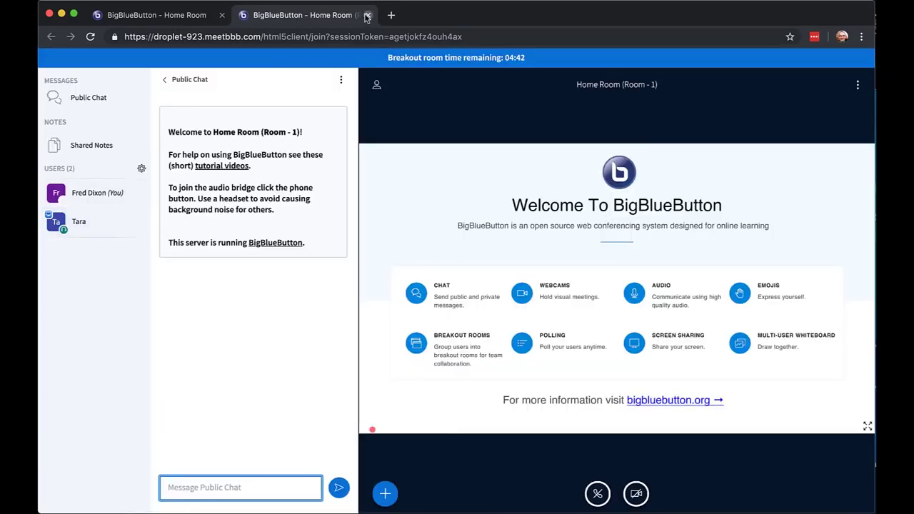
pyautogui.click(366, 15)
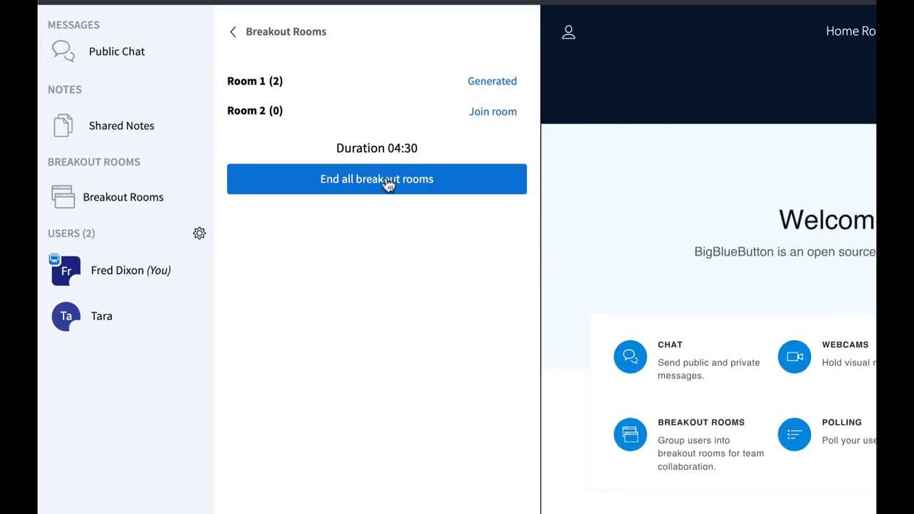
# End all breakout rooms and rejoin the Home Room audio with the microphone, confirming the echo test
pyautogui.click(378, 192)
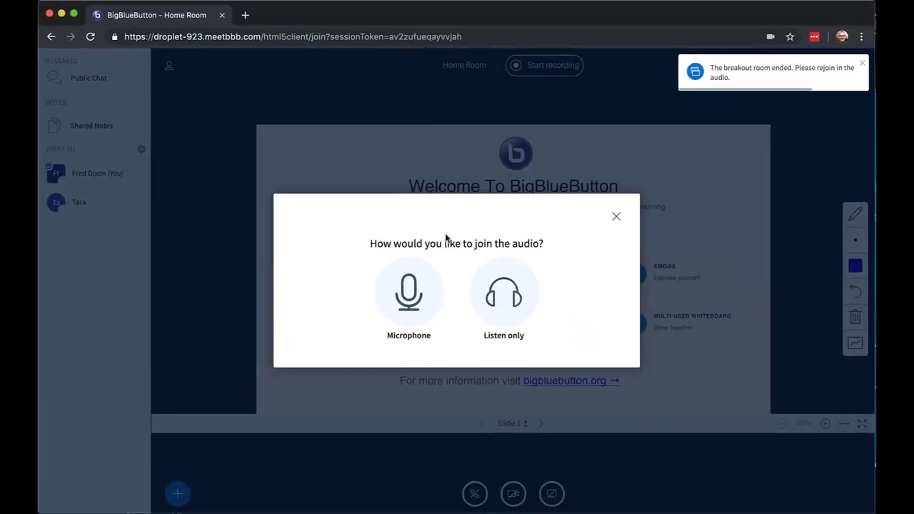
pyautogui.click(405, 291)
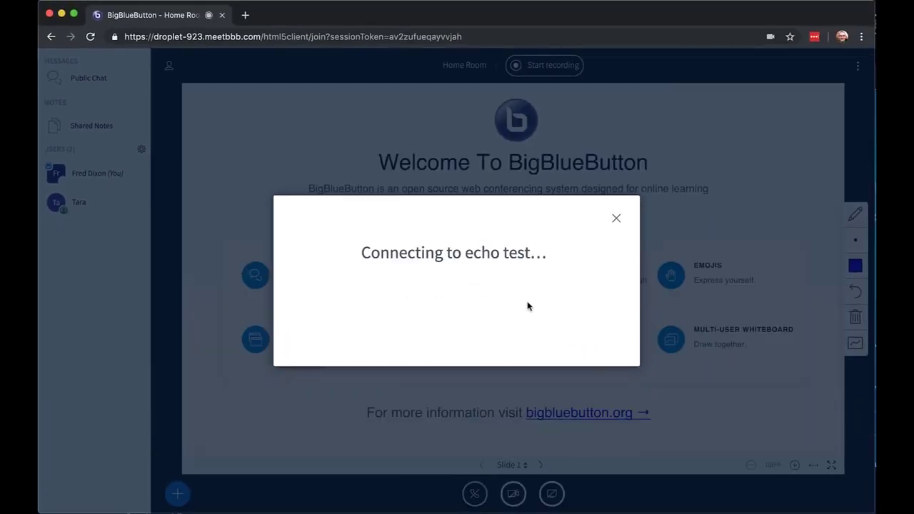
pyautogui.click(412, 294)
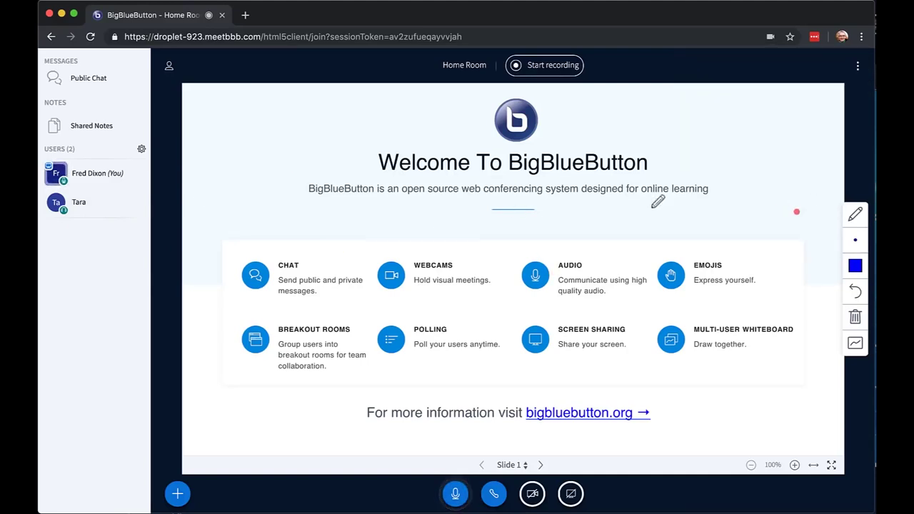
# Draw blue pencil check marks above Chat, Webcams and Audio on the welcome slide, and show the available annotation tools
pyautogui.moveTo(319, 240); pyautogui.dragTo(343, 231)
pyautogui.moveTo(412, 236); pyautogui.dragTo(443, 227)
pyautogui.moveTo(554, 239)
pyautogui.mouseDown()
pyautogui.moveTo(557, 249)
pyautogui.moveTo(609, 220)
pyautogui.mouseUp()
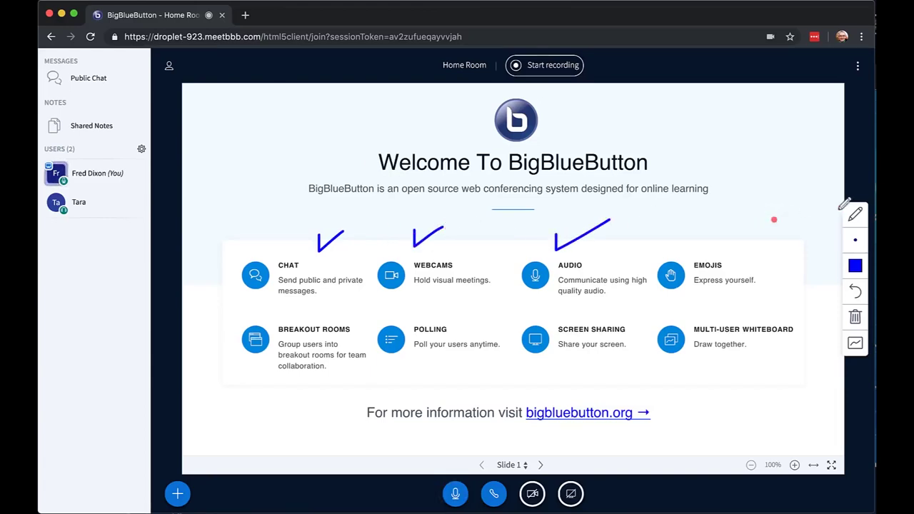
pyautogui.click(854, 214)
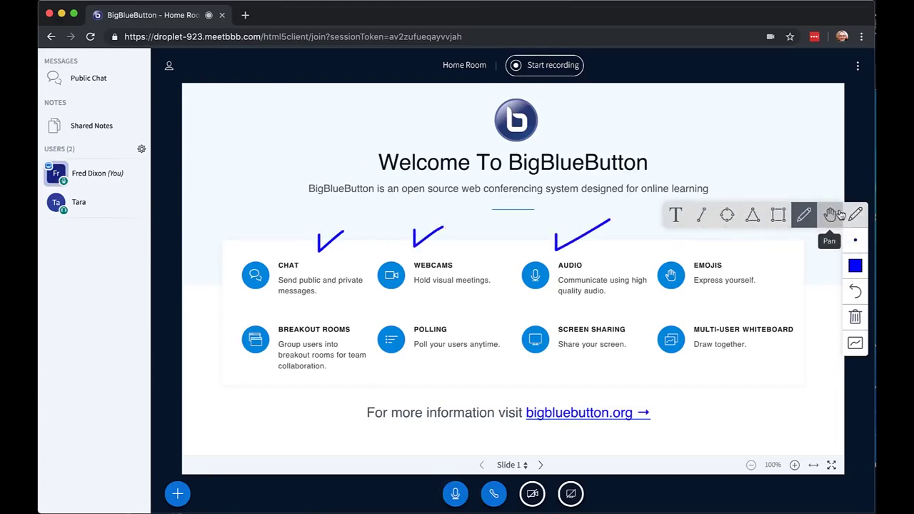
# Draw a freehand triangle on blank slide 2 and mark the angle at its lower-right corner with a small arc
pyautogui.click(540, 464)
pyautogui.moveTo(347, 316)
pyautogui.mouseDown()
pyautogui.moveTo(504, 162)
pyautogui.moveTo(471, 304)
pyautogui.moveTo(344, 317)
pyautogui.mouseUp()
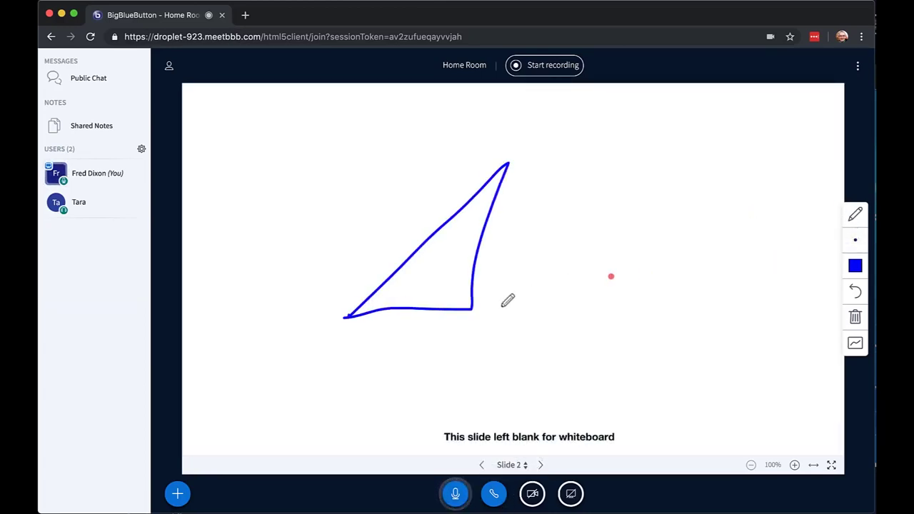
pyautogui.moveTo(469, 289); pyautogui.dragTo(474, 293)
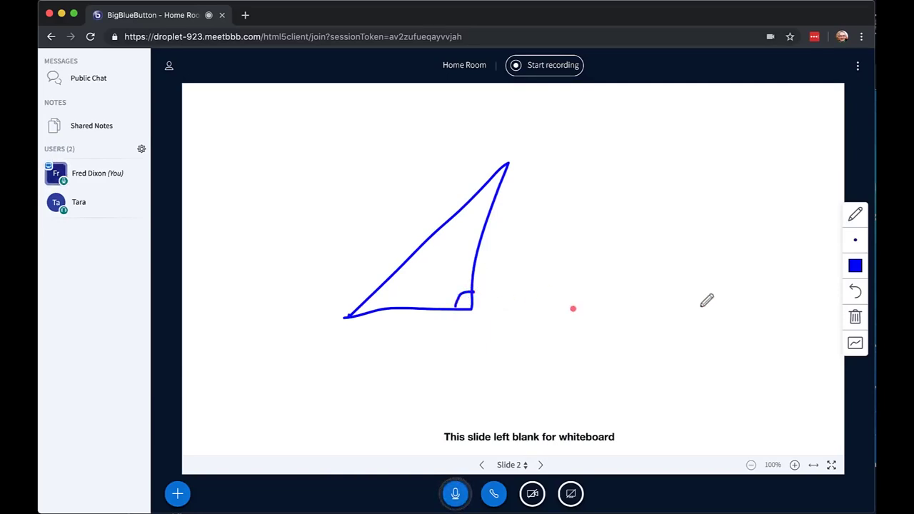
# Turn the multi-user whiteboard on for participants to draw and off again, and clear all annotations from slide 2
pyautogui.click(855, 346)
pyautogui.click(855, 346)
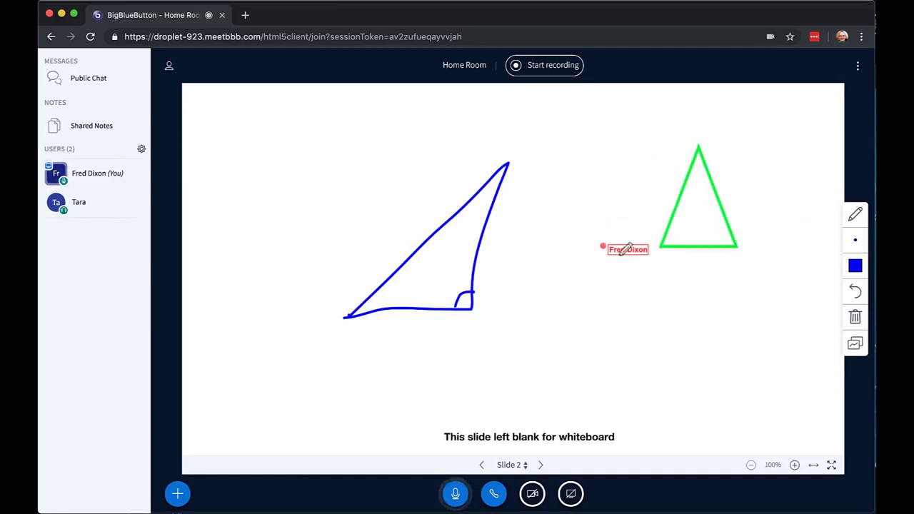
pyautogui.click(855, 345)
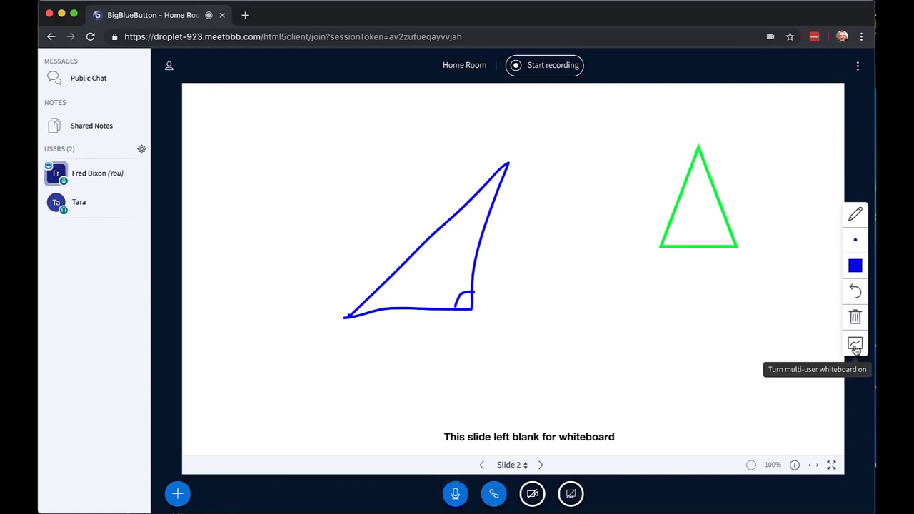
pyautogui.click(855, 317)
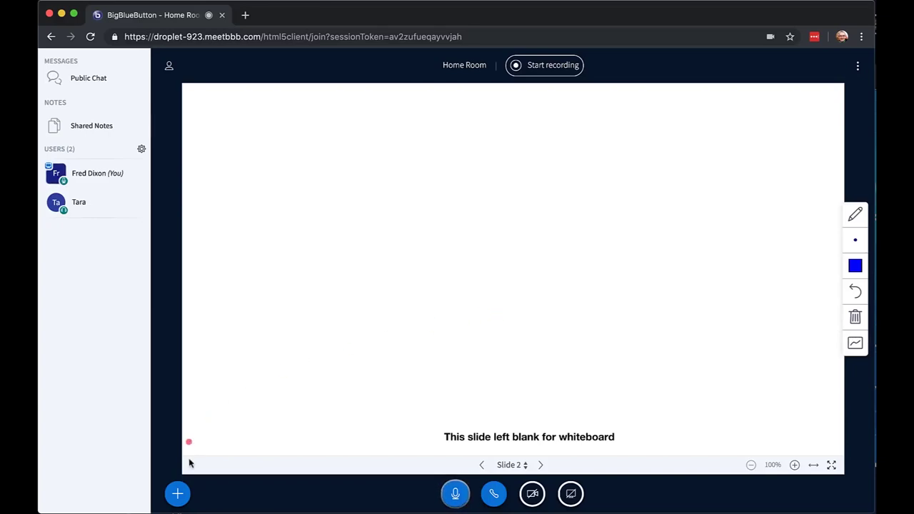
# Upload the Questions.pdf file from the Slides folder as the current presentation
pyautogui.click(177, 493)
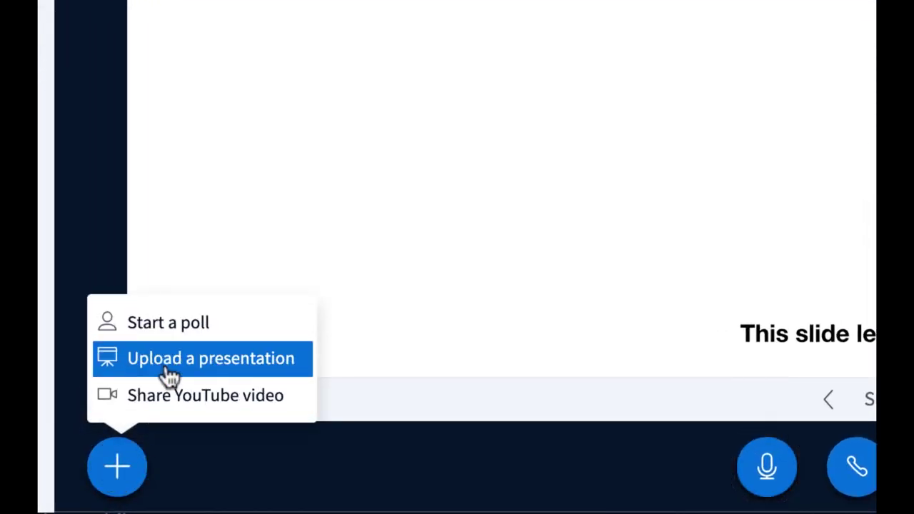
pyautogui.click(243, 358)
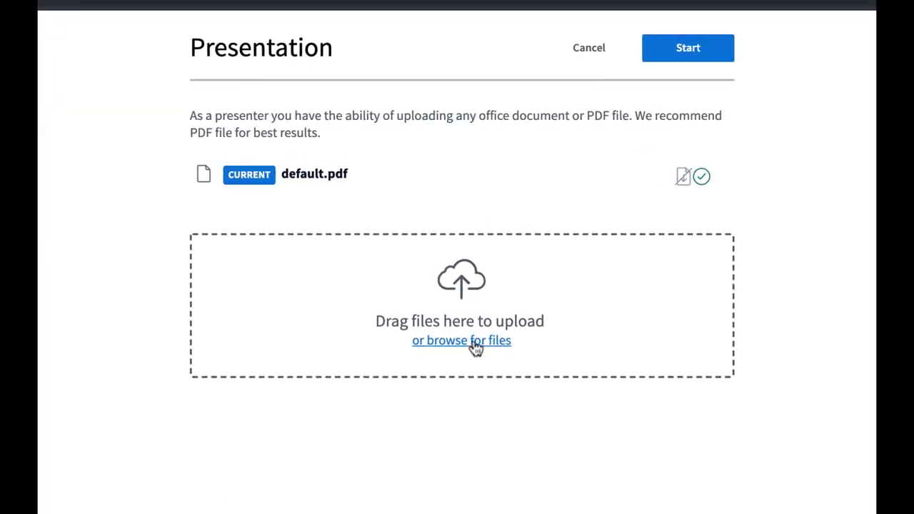
pyautogui.click(475, 343)
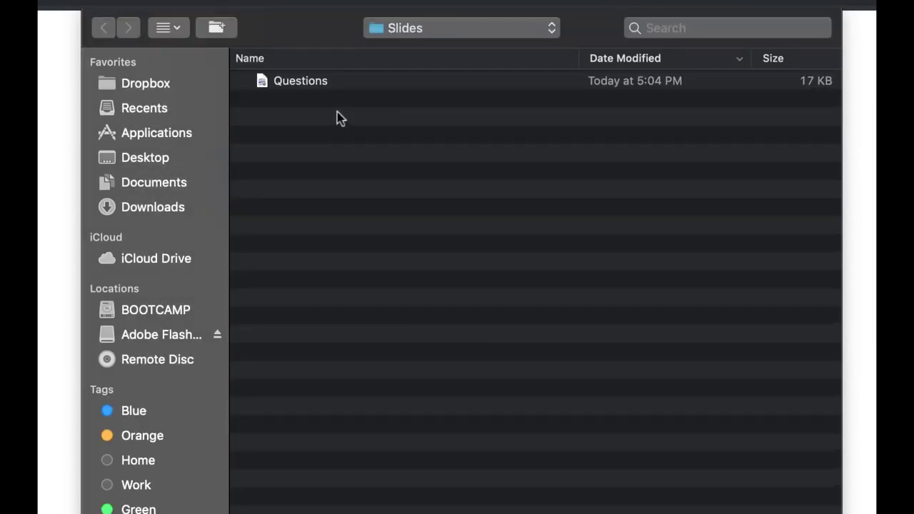
pyautogui.doubleClick(296, 83)
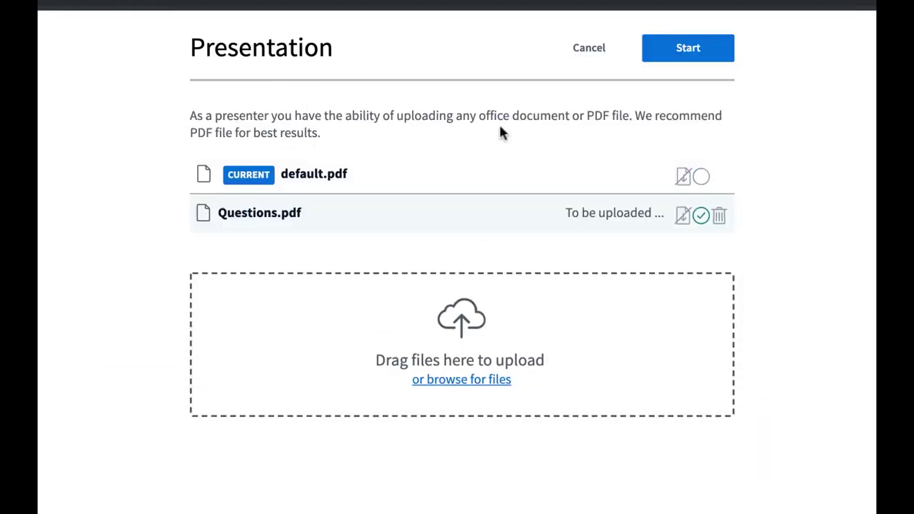
pyautogui.click(690, 52)
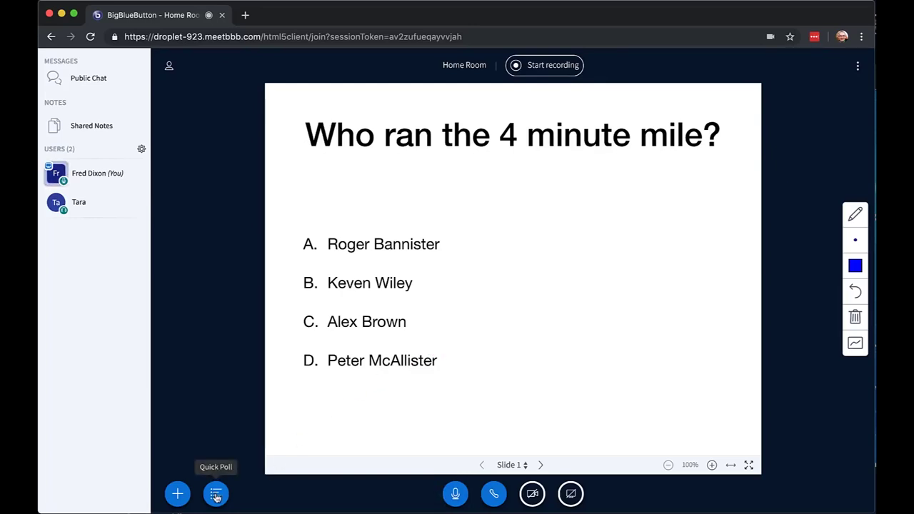
# Draw a bracket beside answers A to D on the question slide and show the Quick Poll choices
pyautogui.moveTo(311, 226)
pyautogui.mouseDown()
pyautogui.moveTo(291, 239)
pyautogui.moveTo(286, 364)
pyautogui.moveTo(314, 375)
pyautogui.mouseUp()
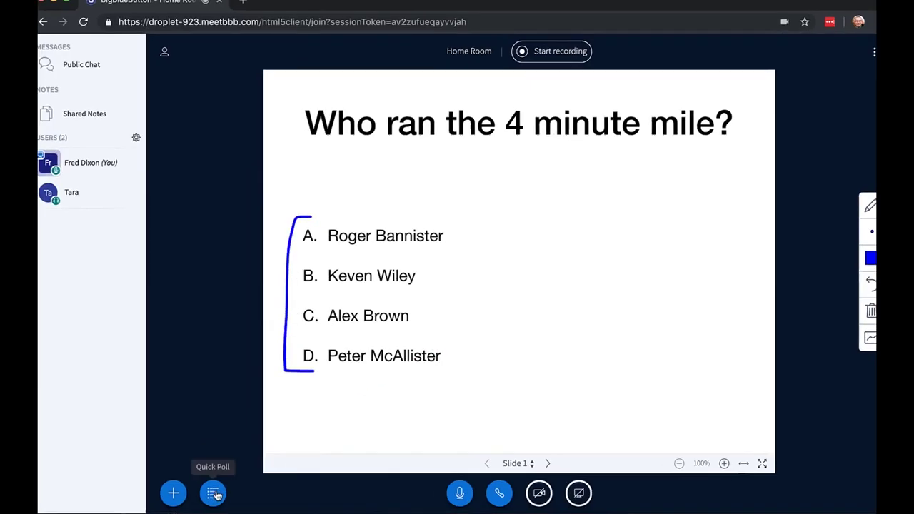
pyautogui.click(215, 494)
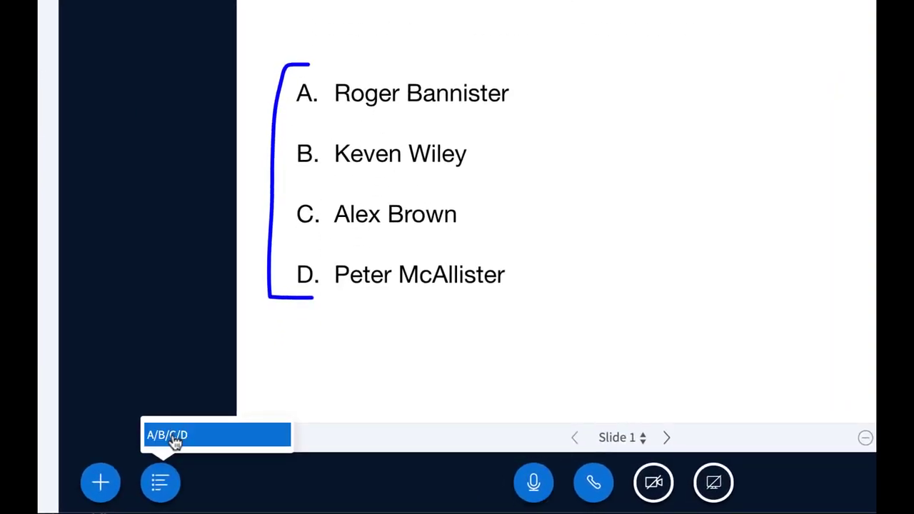
# Run an A/B/C/D poll, publish its results on the question slide, and close the poll
pyautogui.click(92, 491)
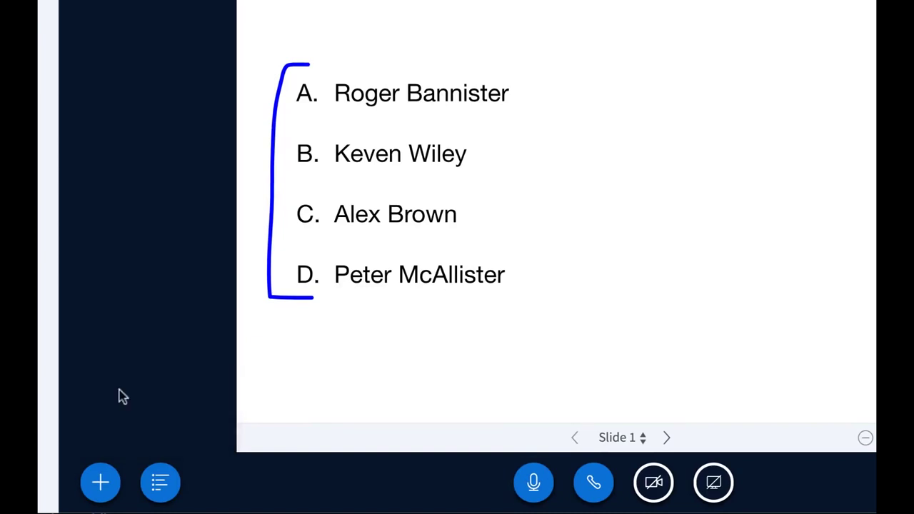
pyautogui.click(118, 387)
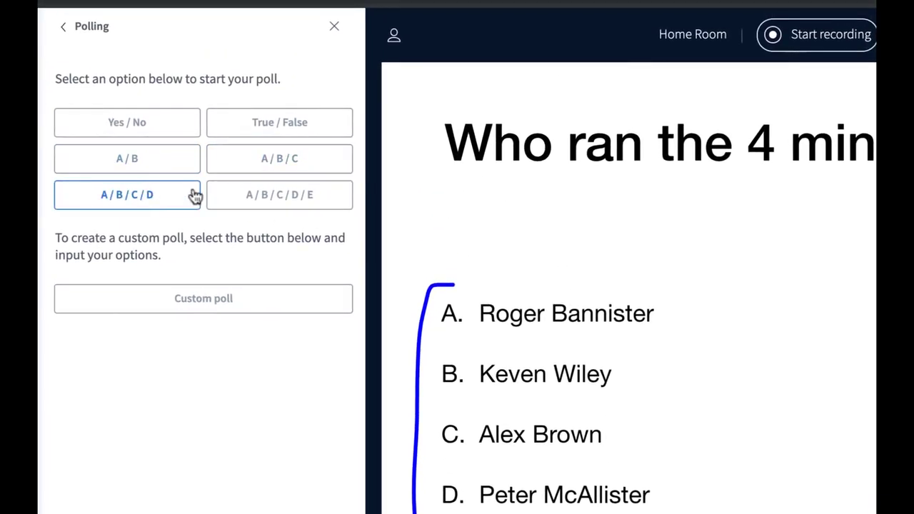
pyautogui.click(189, 195)
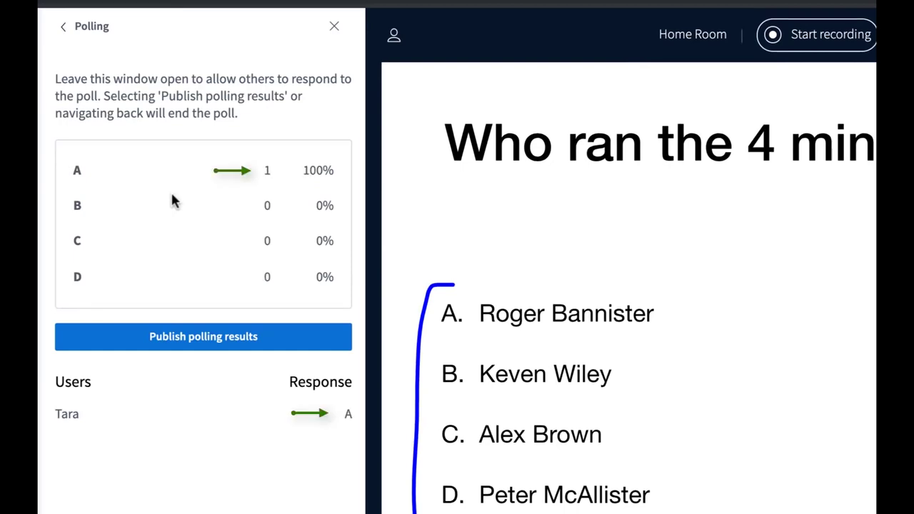
pyautogui.click(183, 346)
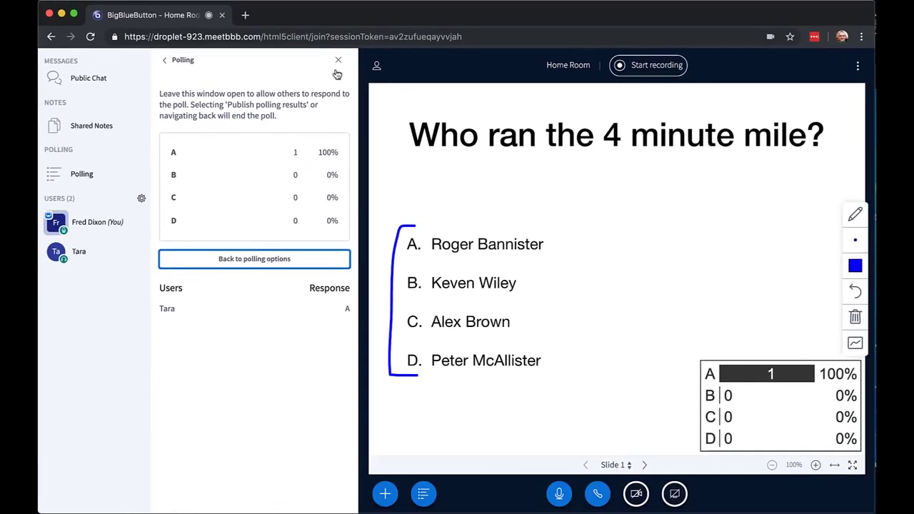
pyautogui.click(339, 59)
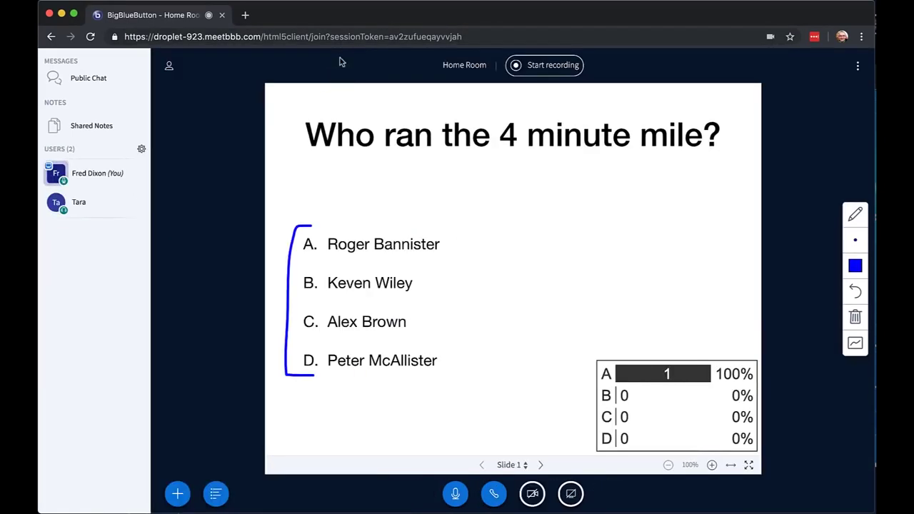
# Clear all annotations from the question slide and share the YouTube video "Here's how the BigBlueButton HTML5 client lets you engage your students online"
pyautogui.click(855, 316)
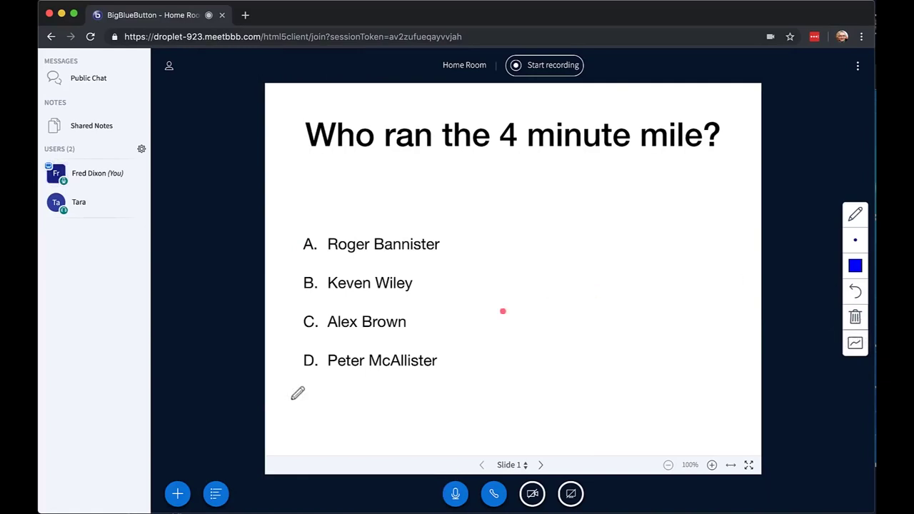
pyautogui.click(178, 494)
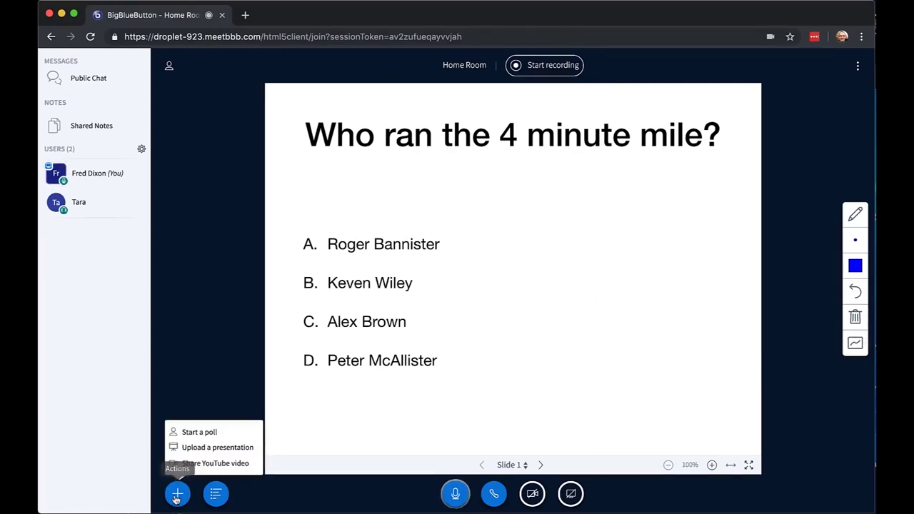
pyautogui.click(218, 464)
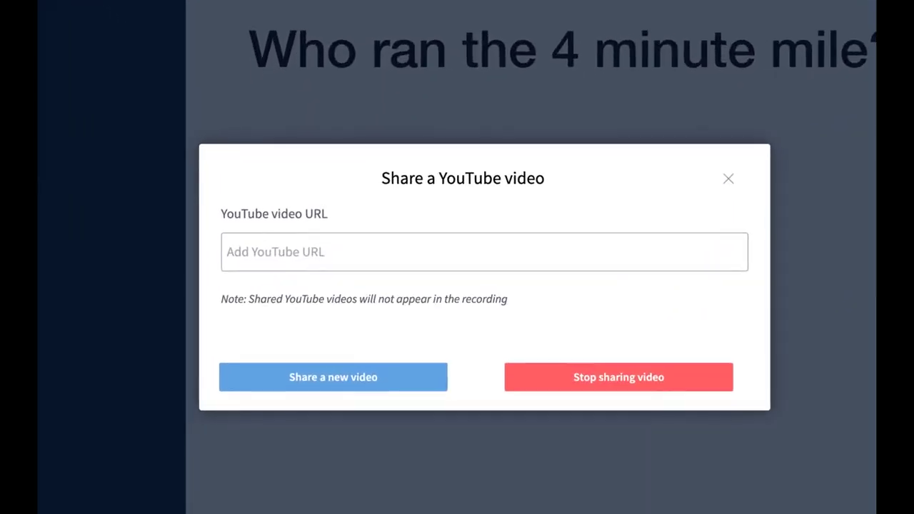
pyautogui.click(327, 250)
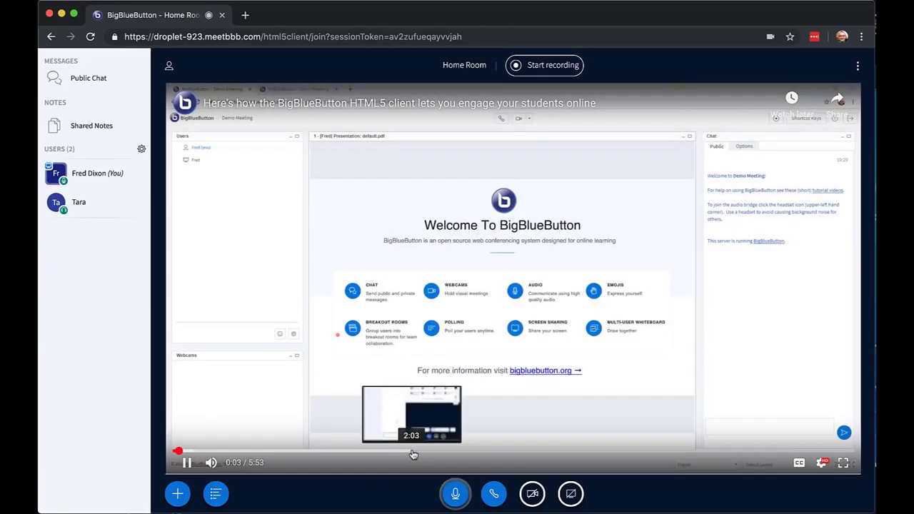
# Skip the shared YouTube video to about 2:03, pause it, and stop sharing it with the session
pyautogui.click(413, 453)
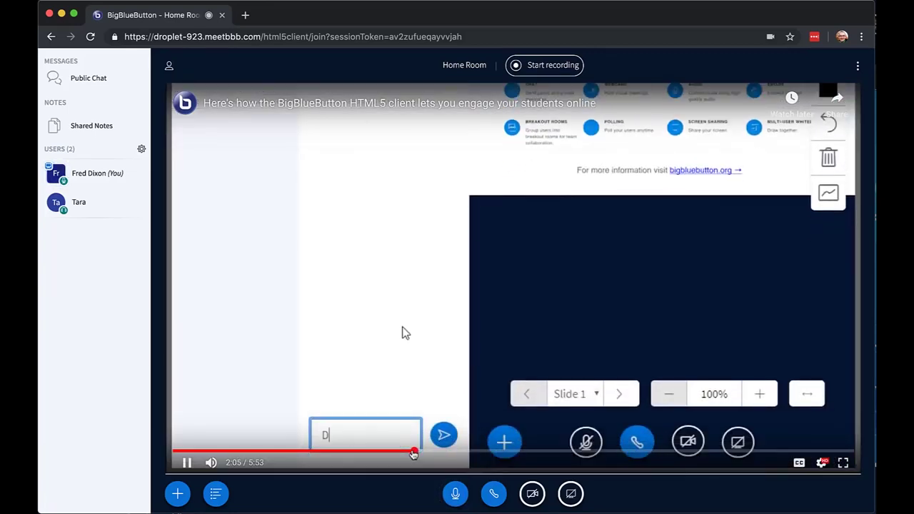
pyautogui.click(186, 463)
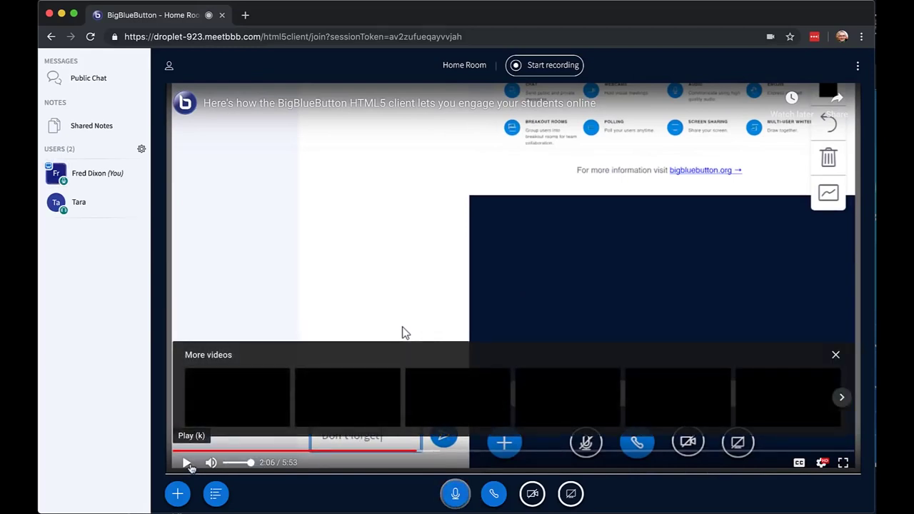
pyautogui.click(177, 493)
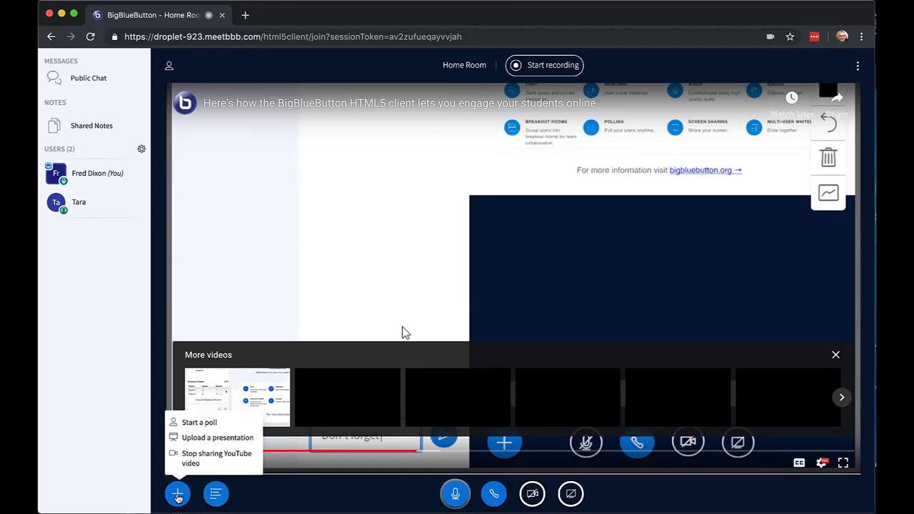
pyautogui.click(204, 460)
pyautogui.click(536, 349)
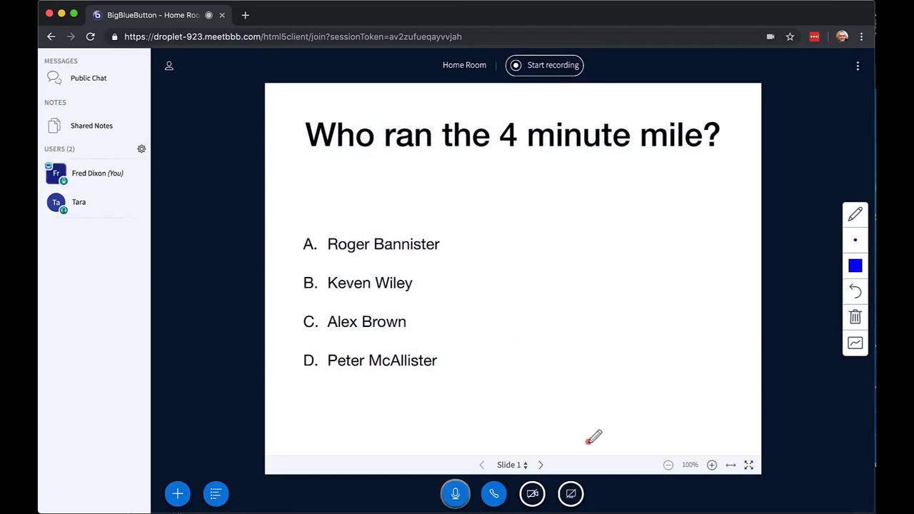
# Review the application window and Chrome tab sharing choices, and share the entire screen with the session
pyautogui.click(570, 493)
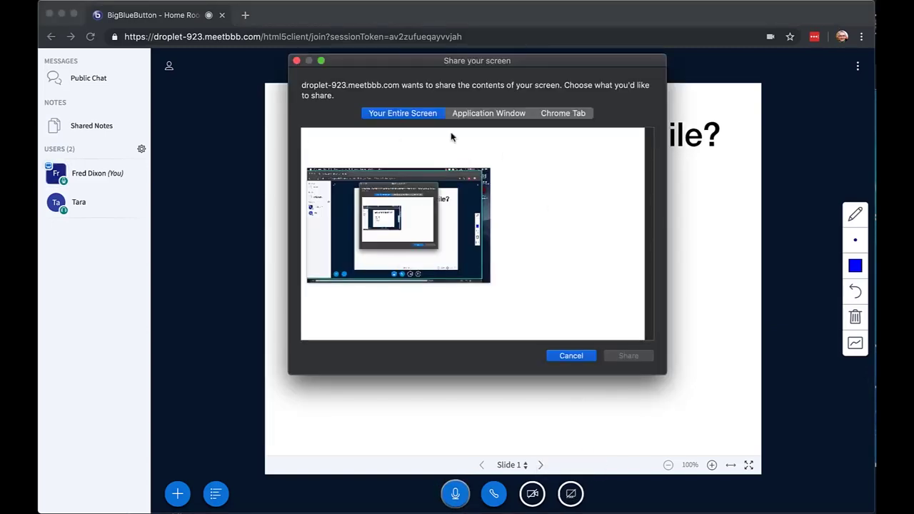
pyautogui.click(481, 115)
pyautogui.click(553, 115)
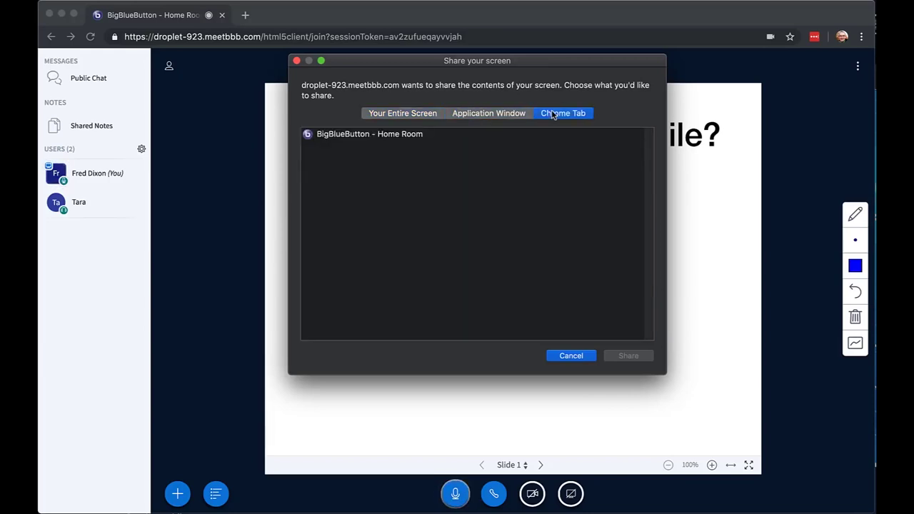
pyautogui.click(419, 112)
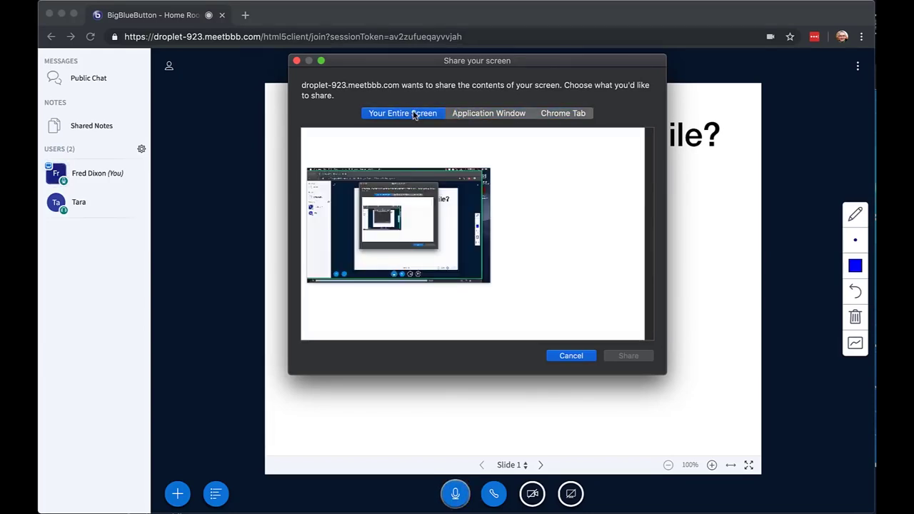
pyautogui.click(399, 238)
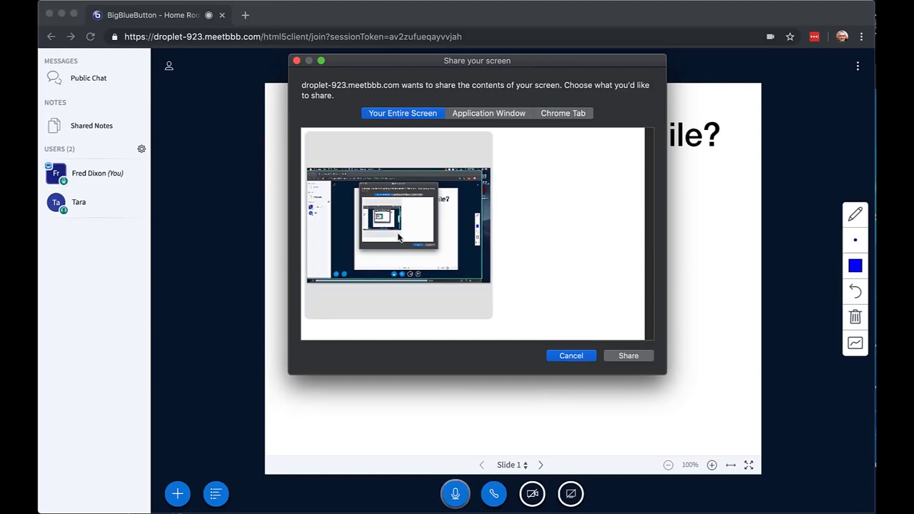
pyautogui.click(626, 357)
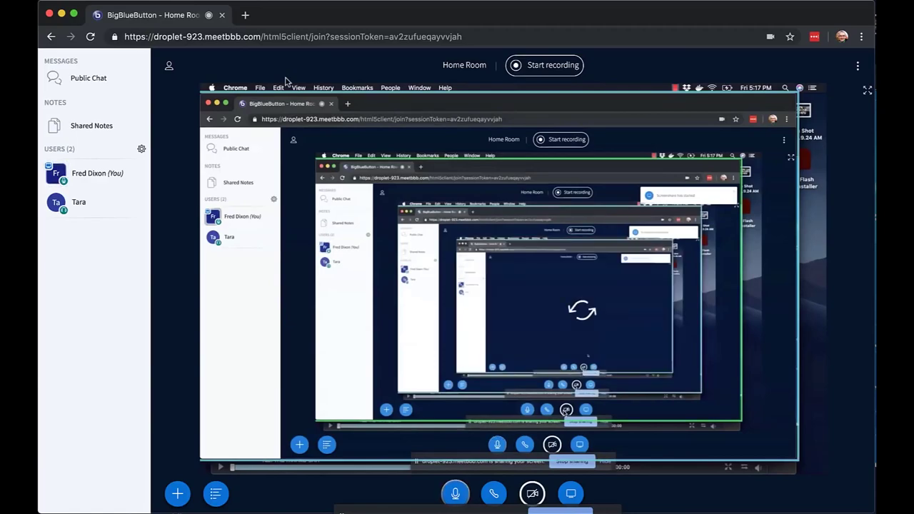
# Switch to Pages to show the sample document through the screen share, return to BigBlueButton in Chrome, and stop sharing the screen
pyautogui.press('super+Tab')
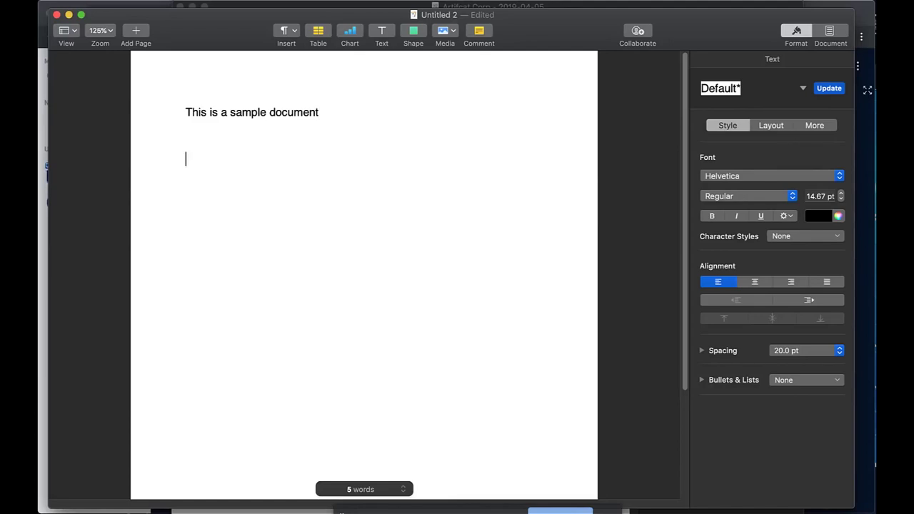
pyautogui.moveTo(291, 77)
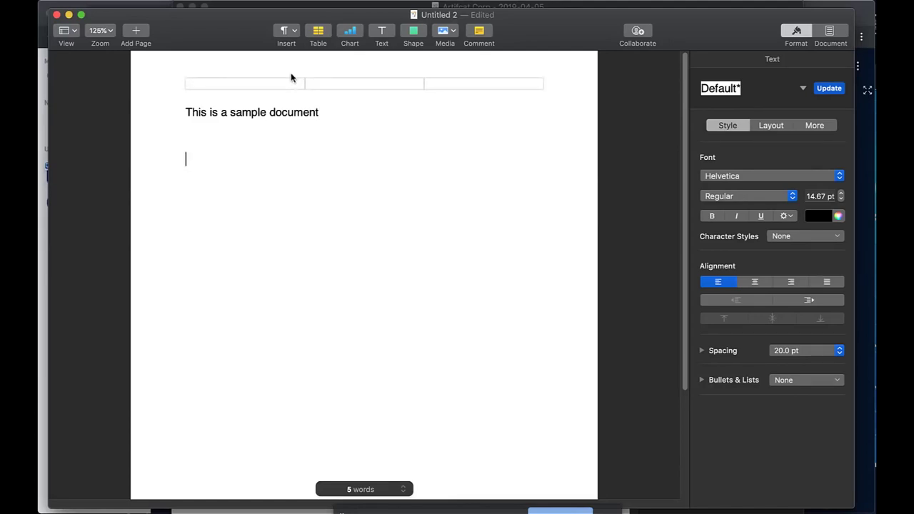
pyautogui.press('super+Tab')
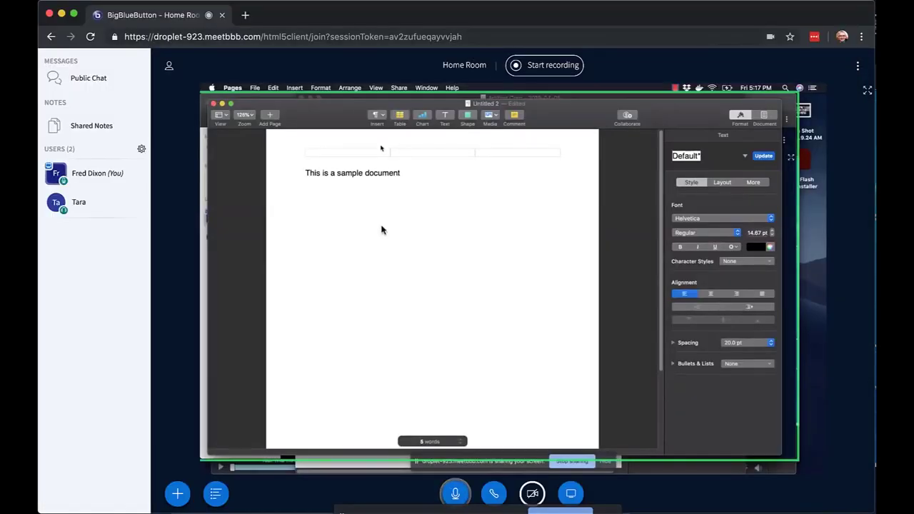
pyautogui.click(564, 492)
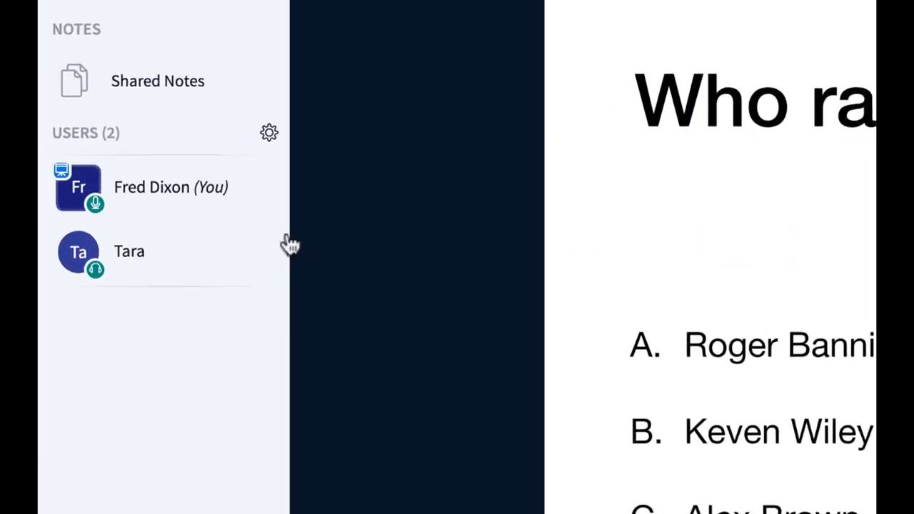
# Make the other participant the presenter and view the remaining options for that participant, including promotion to moderator, without applying any
pyautogui.click(175, 262)
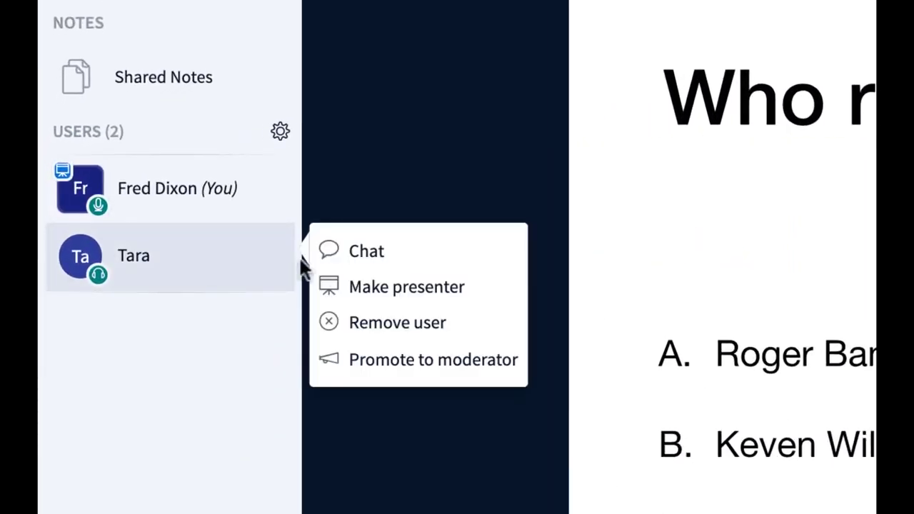
pyautogui.click(418, 304)
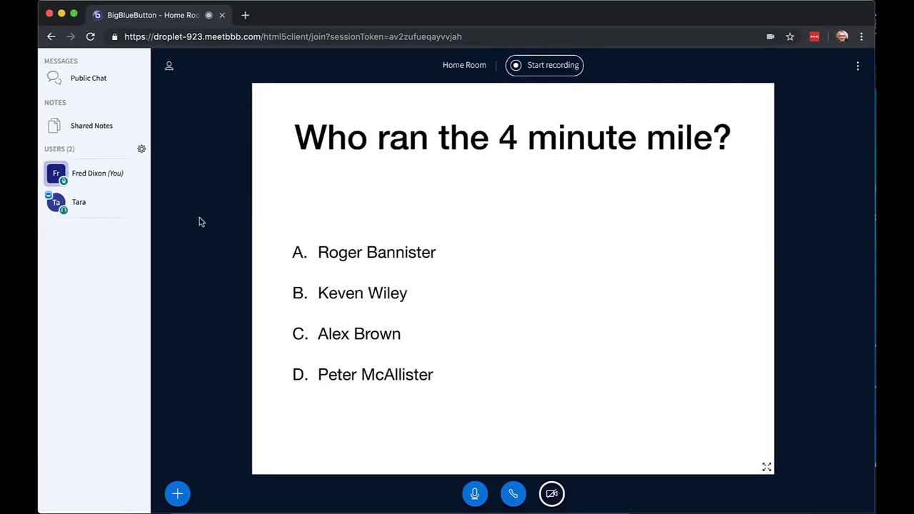
pyautogui.click(93, 204)
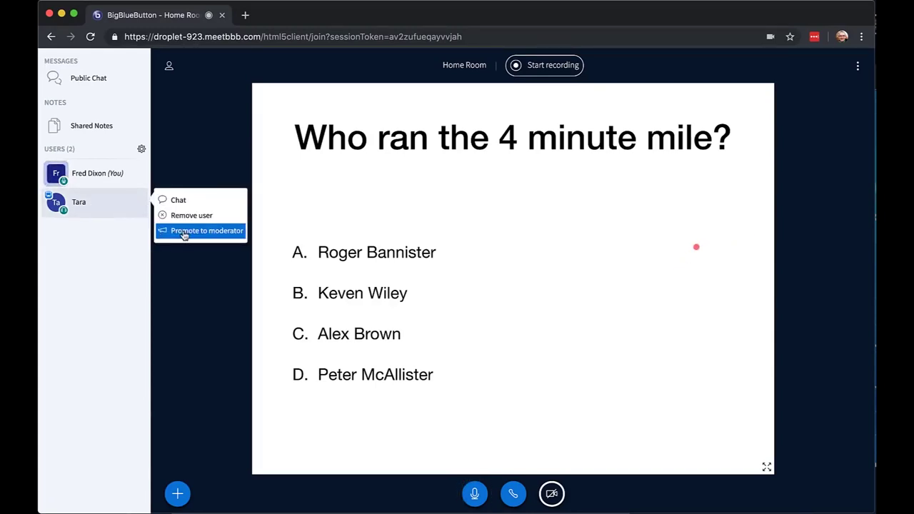
pyautogui.click(310, 208)
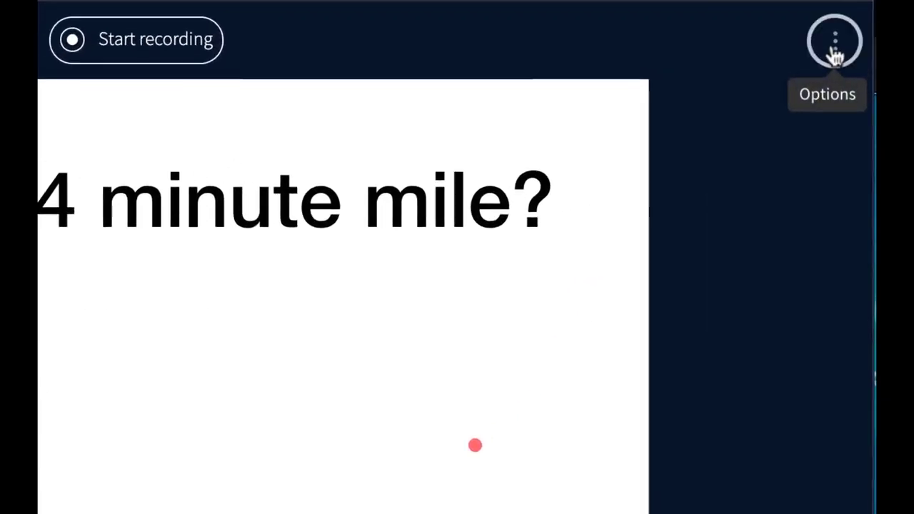
# End the Home Room meeting and confirm ending the session
pyautogui.click(857, 65)
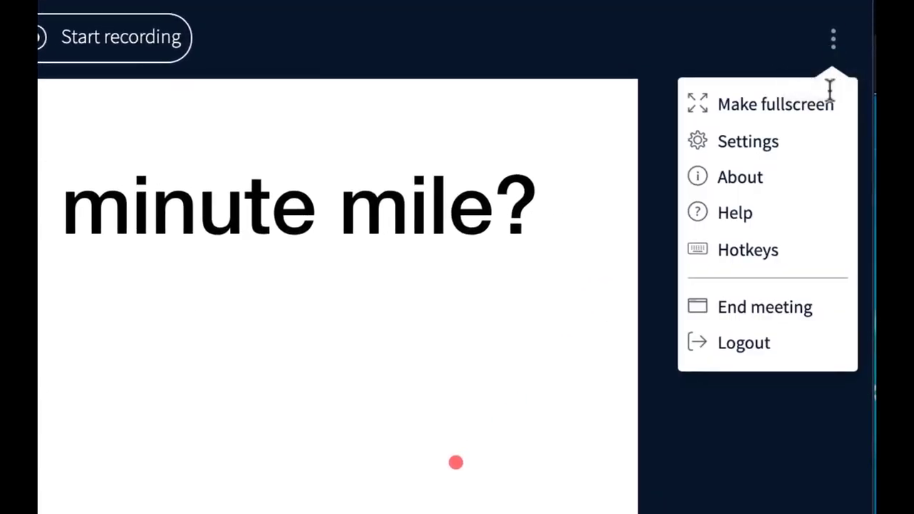
pyautogui.click(781, 314)
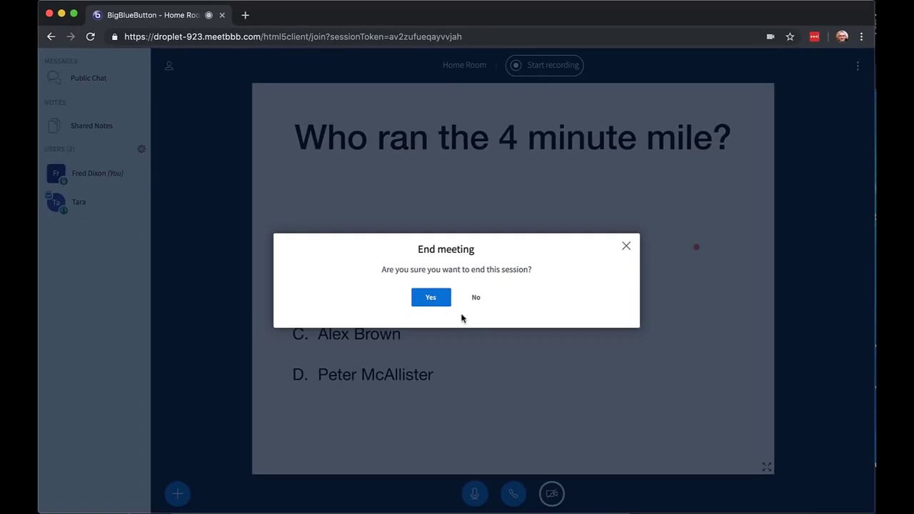
pyautogui.click(433, 300)
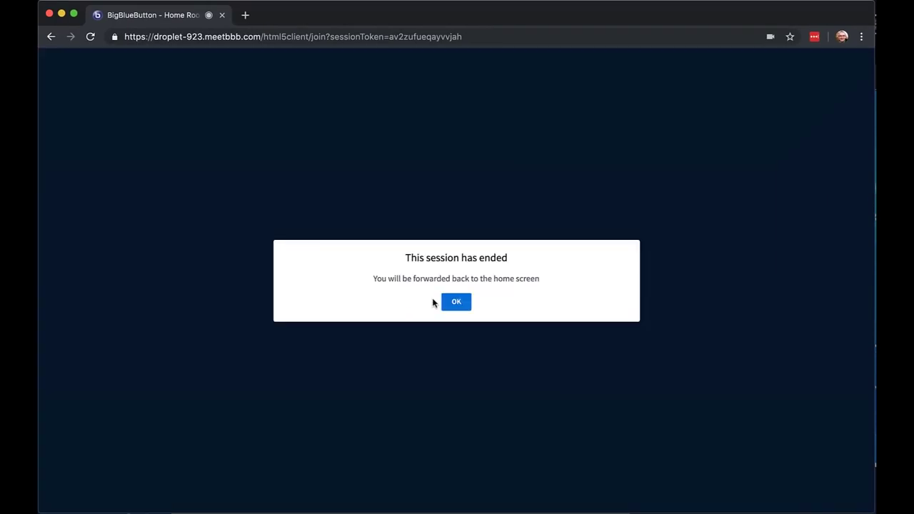